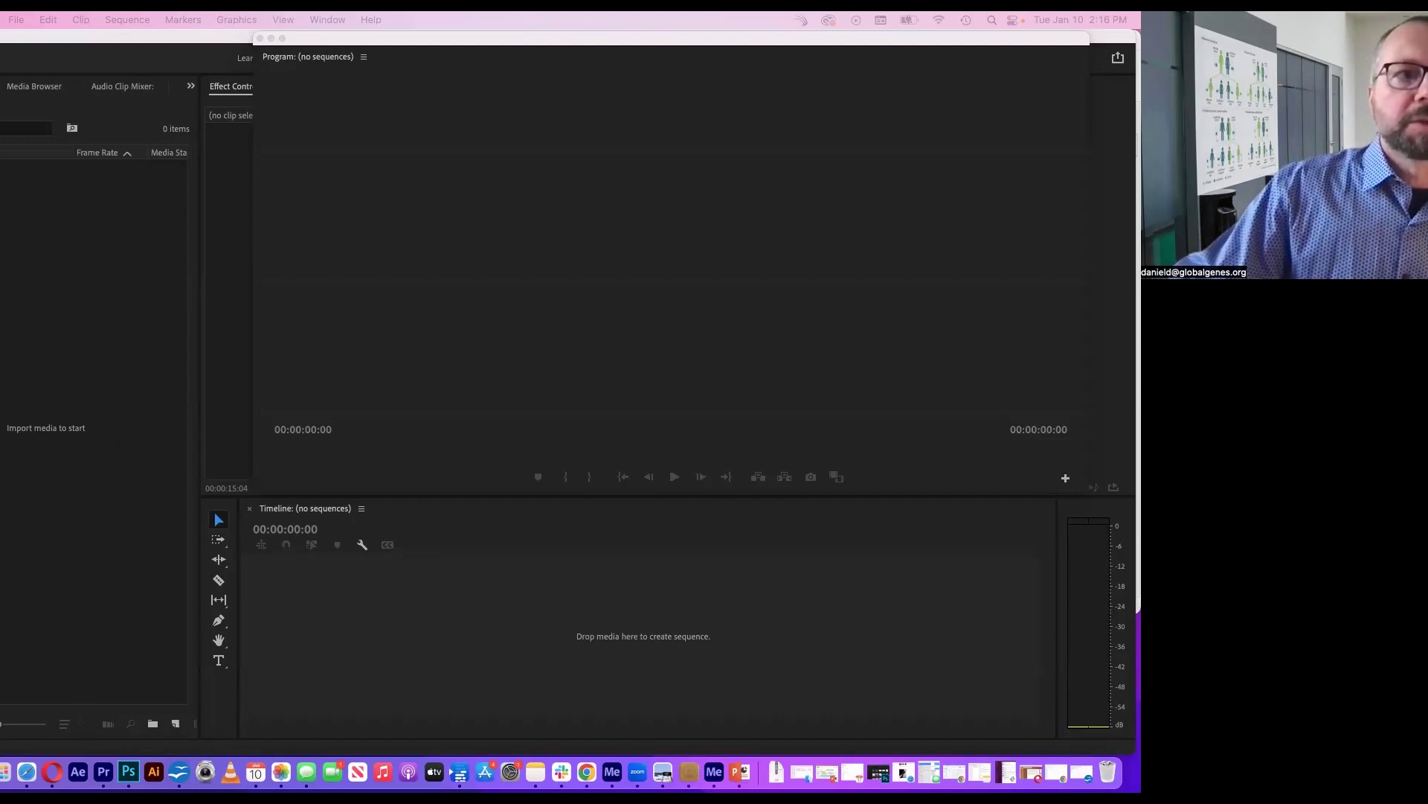
Import the JessLine1.mp4 clip into the empty WhyWeEdit project.
{"action": "left_click_drag", "start_coordinate": [0, 315], "coordinate": [545, 236]}
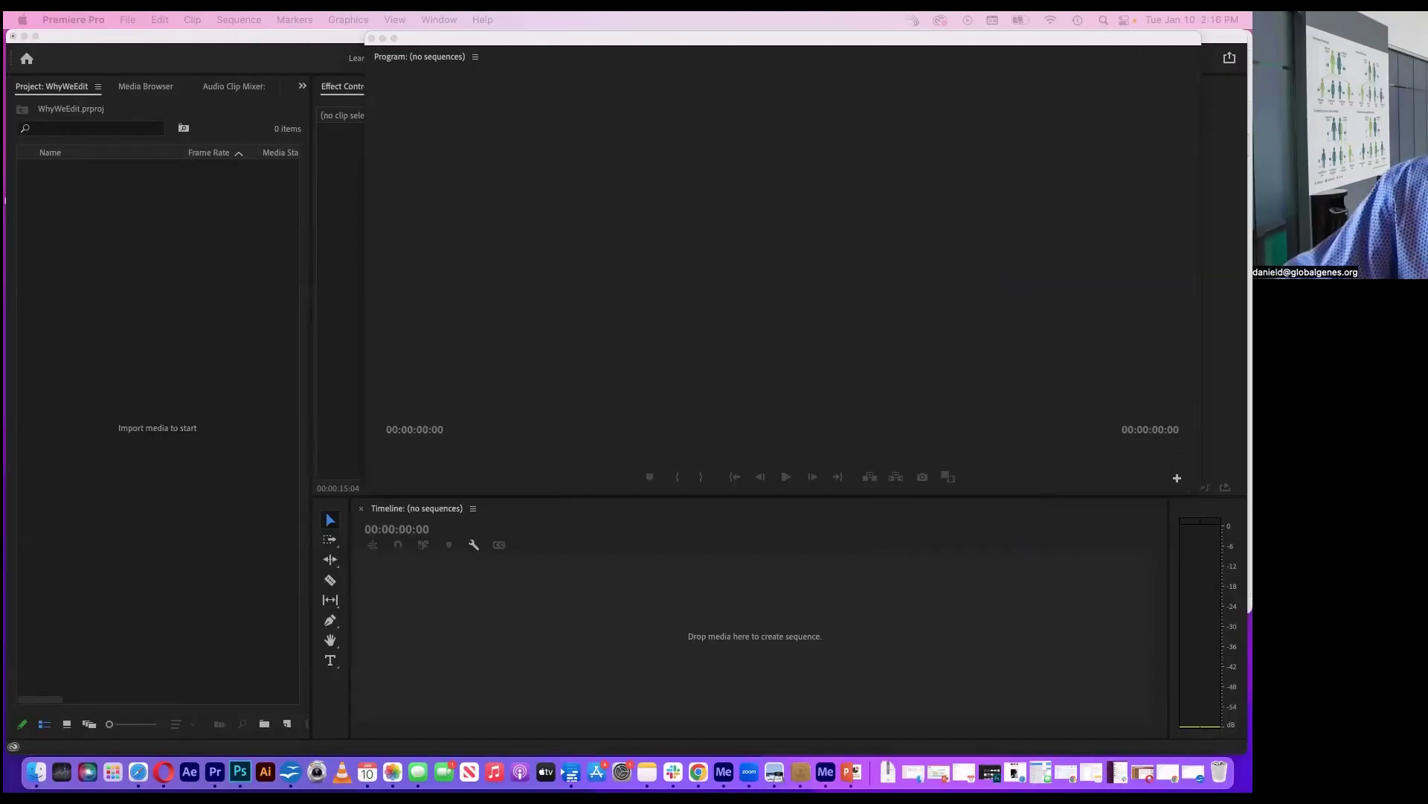
{"action": "left_click_drag", "start_coordinate": [23, 363], "coordinate": [177, 346]}
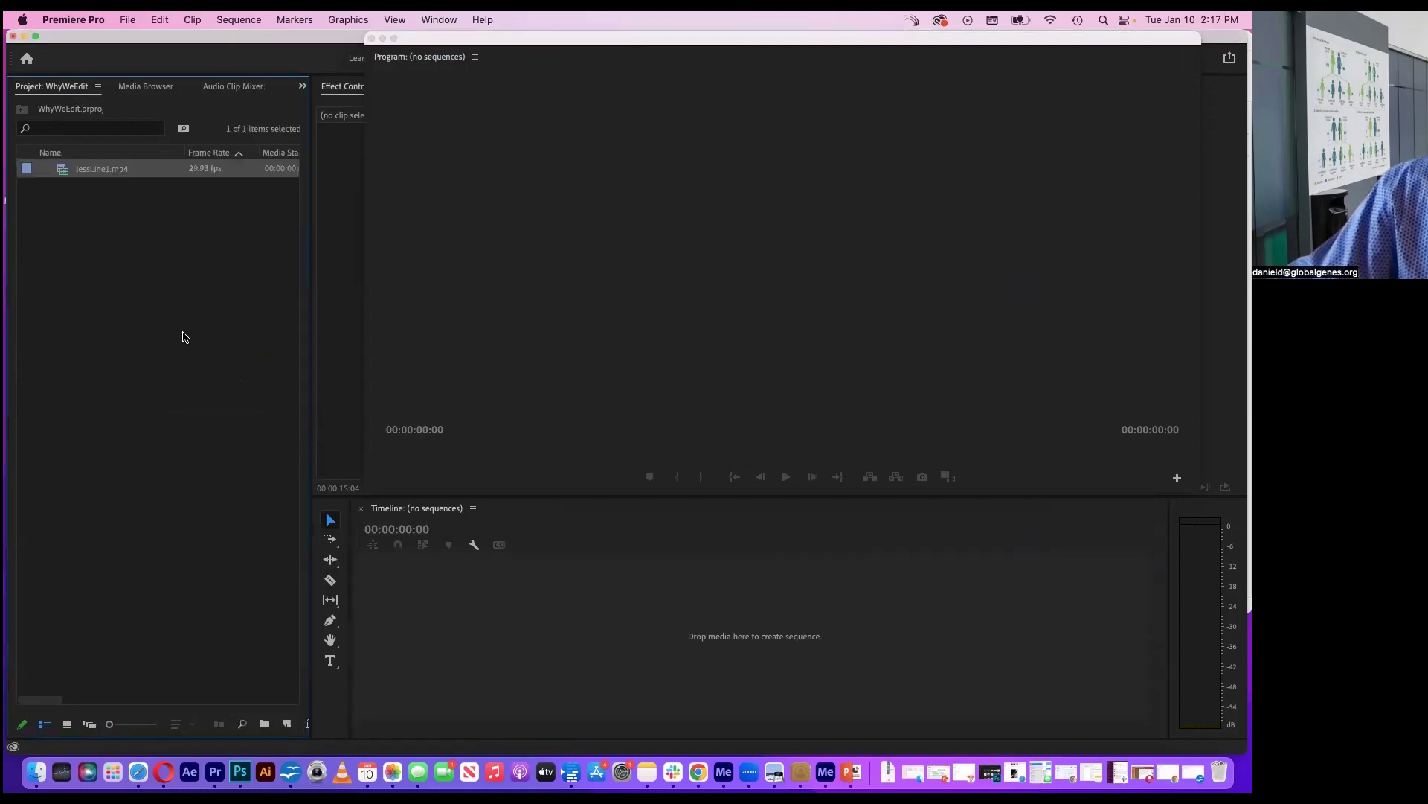
{"action": "left_click", "coordinate": [173, 251]}
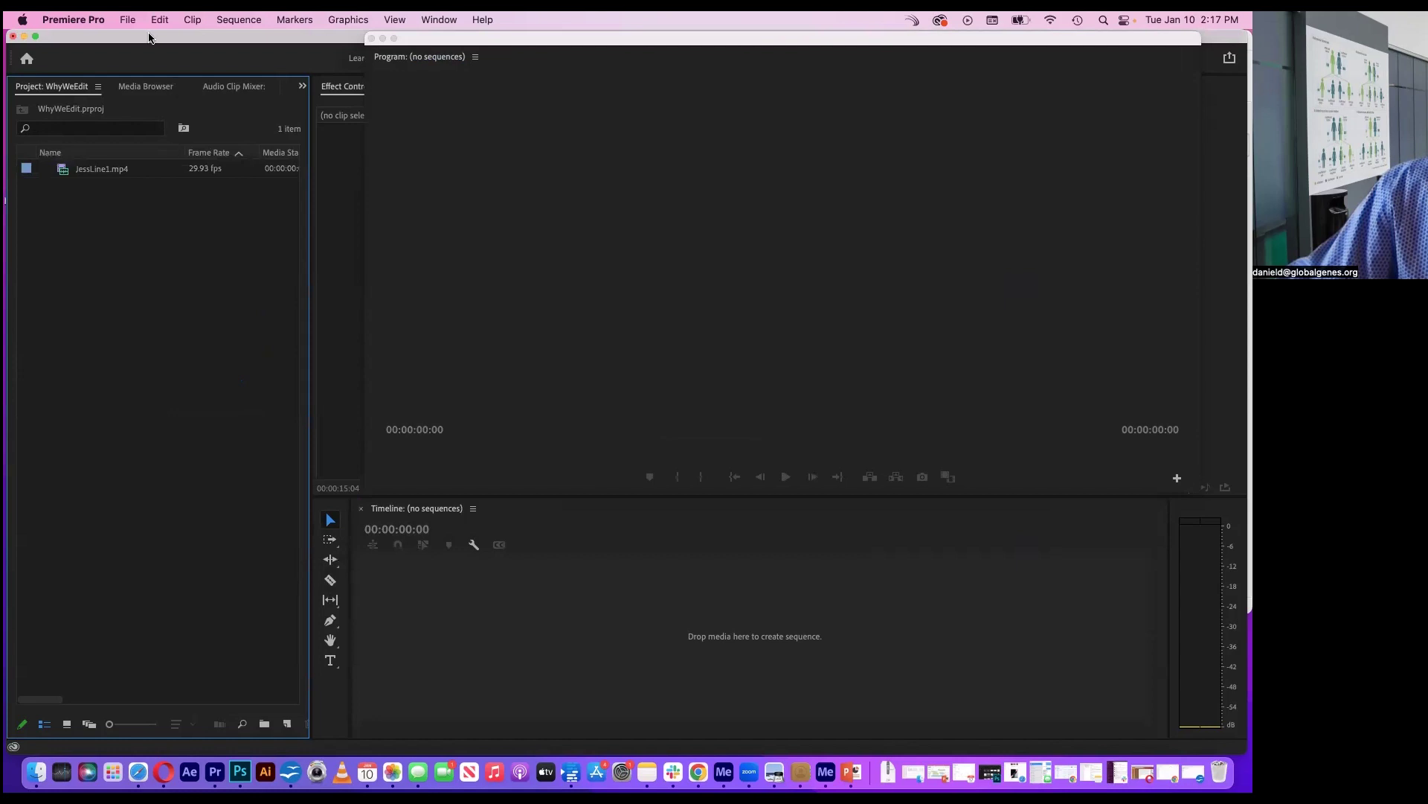
Import JessLine2.mp4 from the "why and how we edit" folder into the project.
{"action": "left_click", "coordinate": [128, 22]}
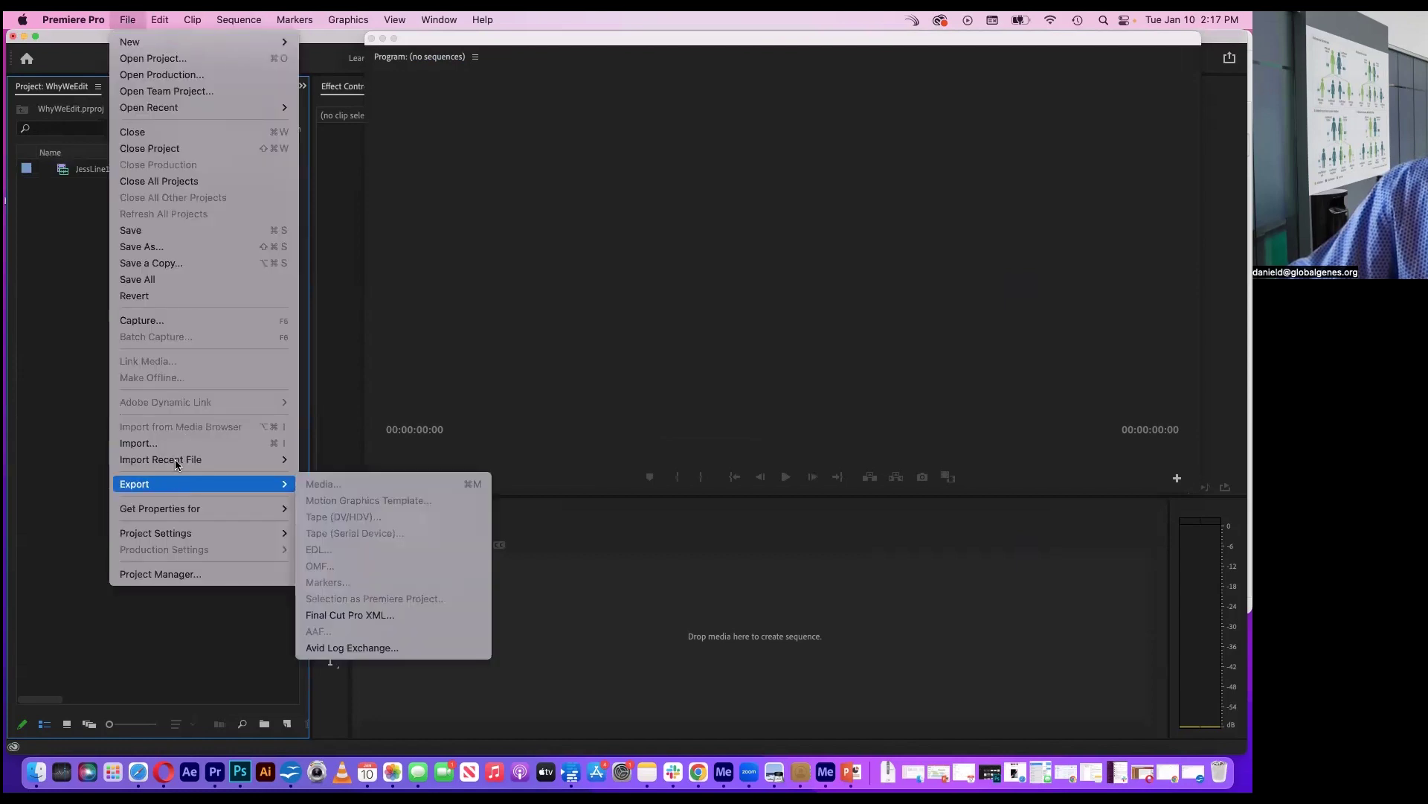
{"action": "left_click", "coordinate": [176, 443]}
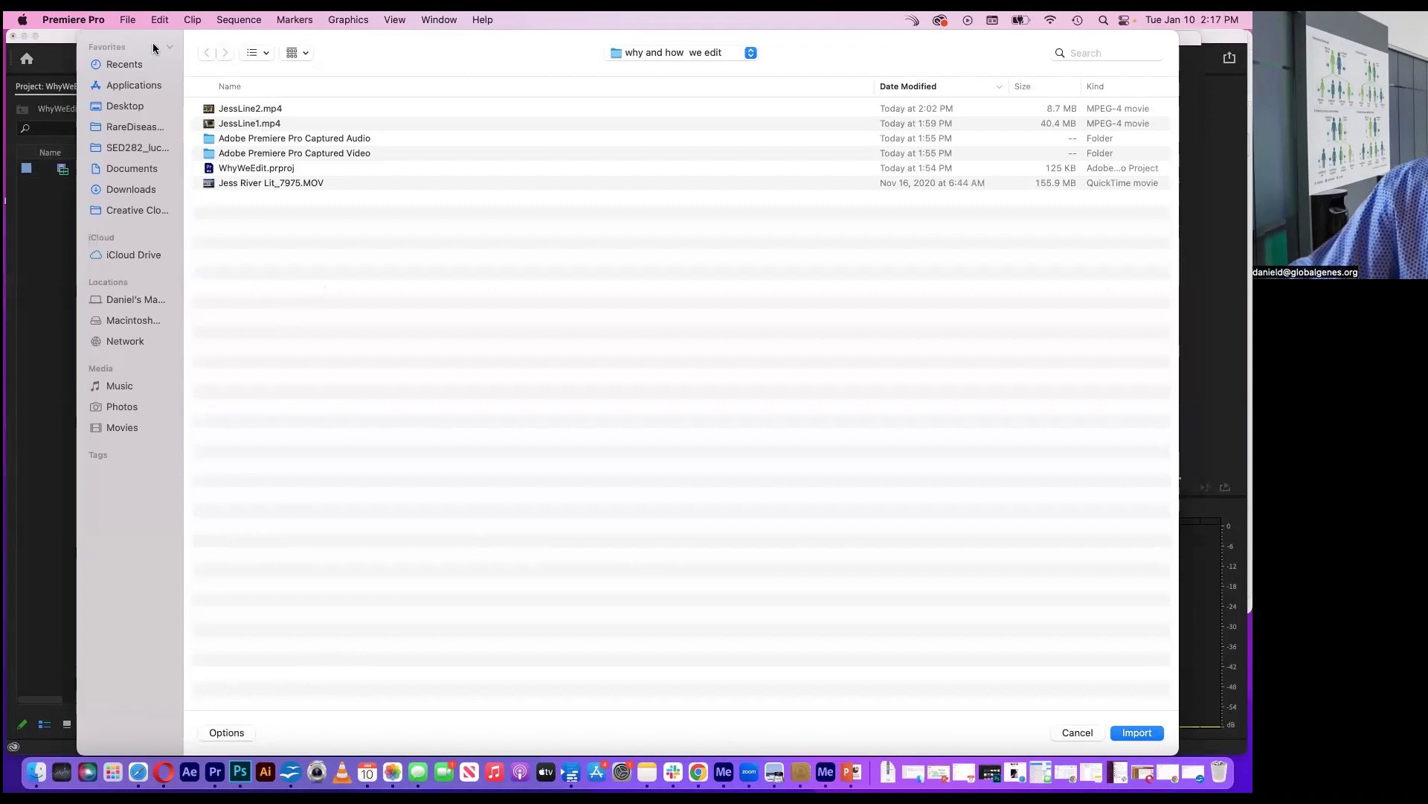
{"action": "left_click", "coordinate": [261, 112]}
{"action": "left_click", "coordinate": [1132, 733]}
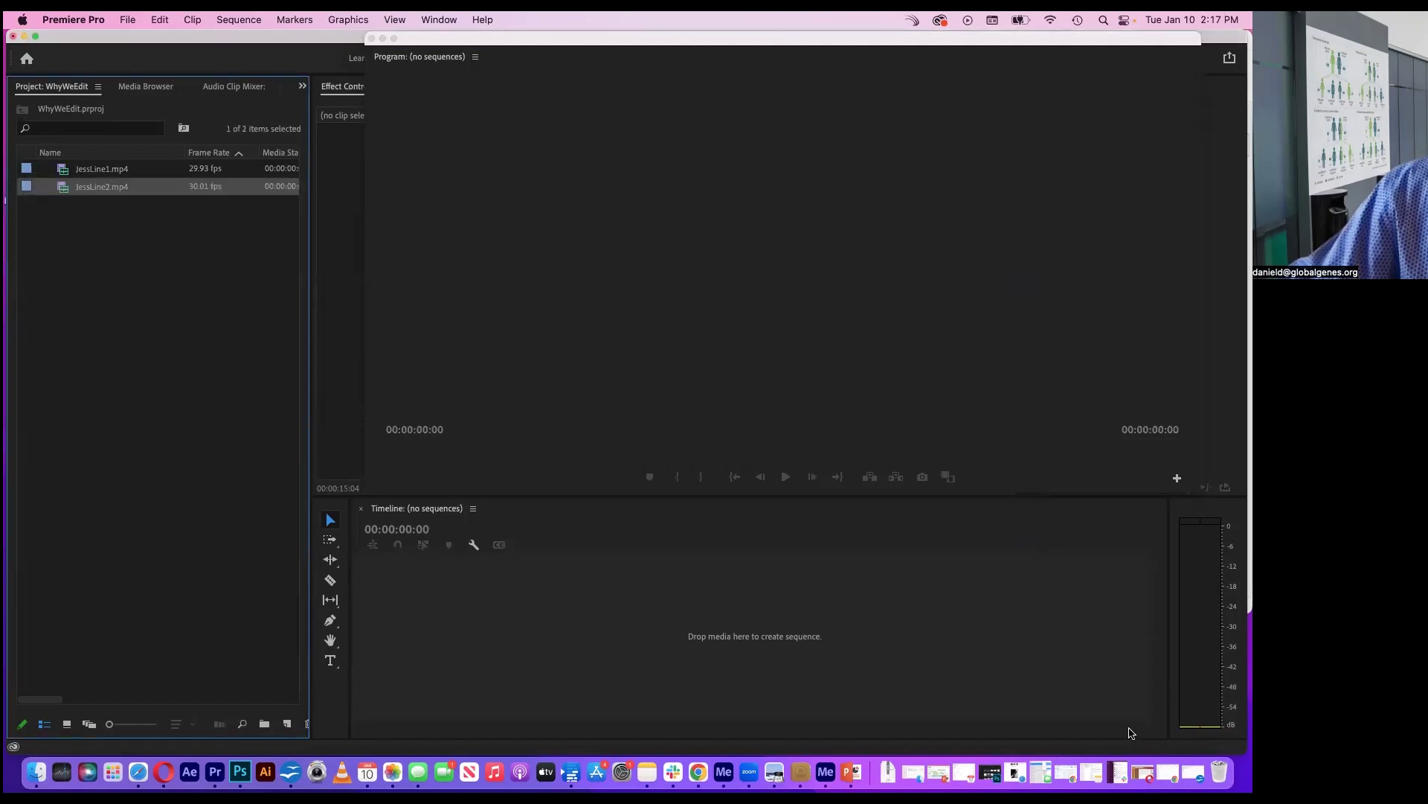
{"action": "left_click", "coordinate": [223, 318]}
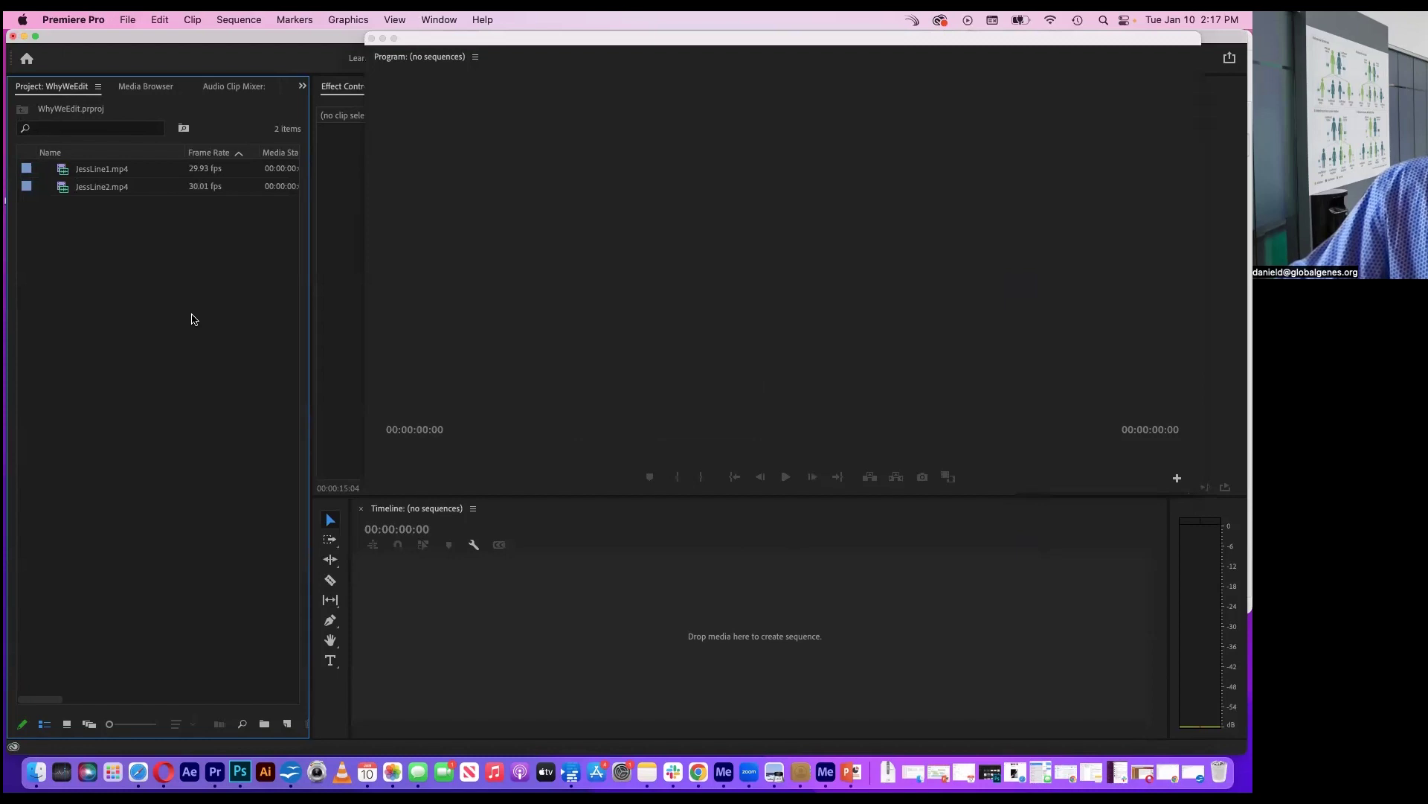
Import Jess River Lit_7975.MOV from the "why and how we edit" folder into the project.
{"action": "double_click", "coordinate": [192, 318]}
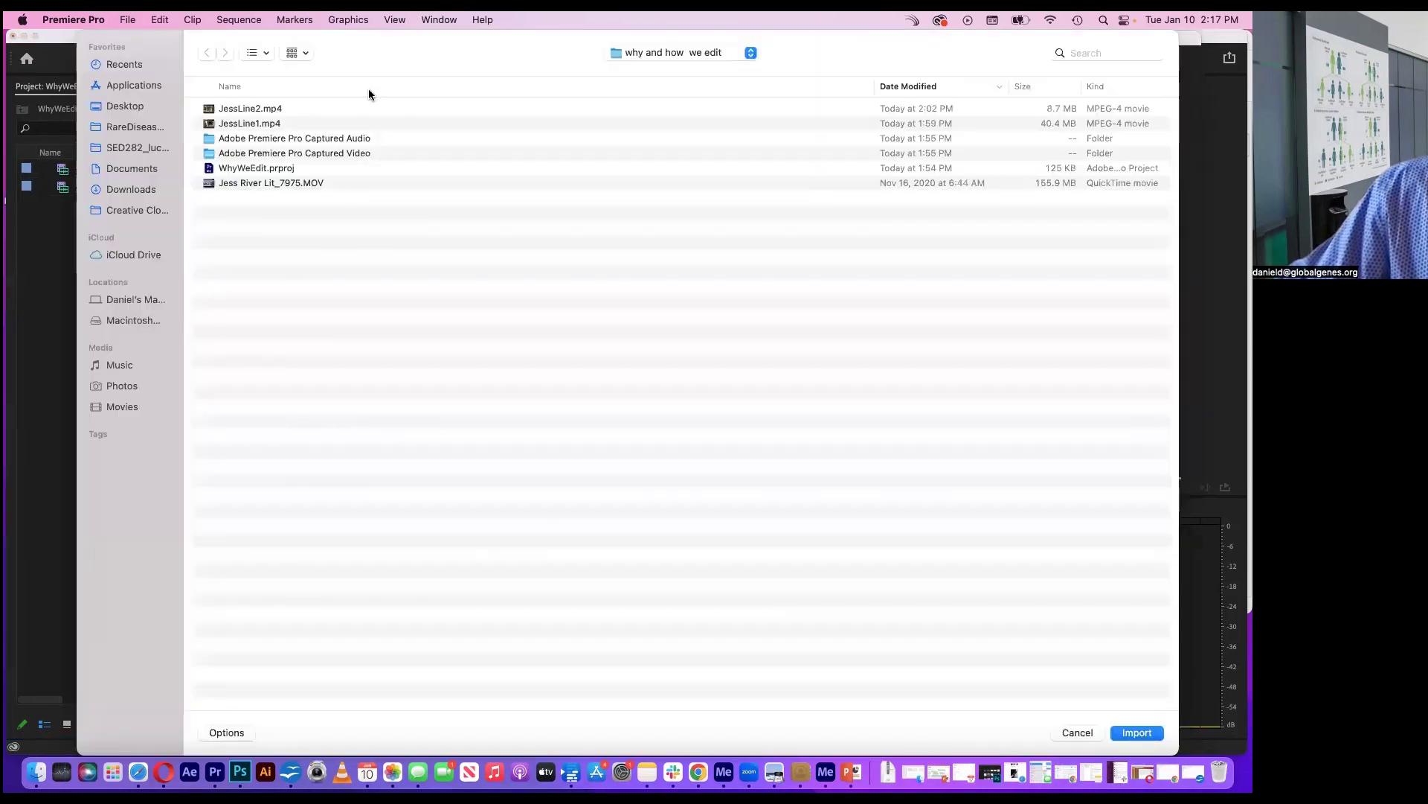
{"action": "left_click", "coordinate": [240, 184]}
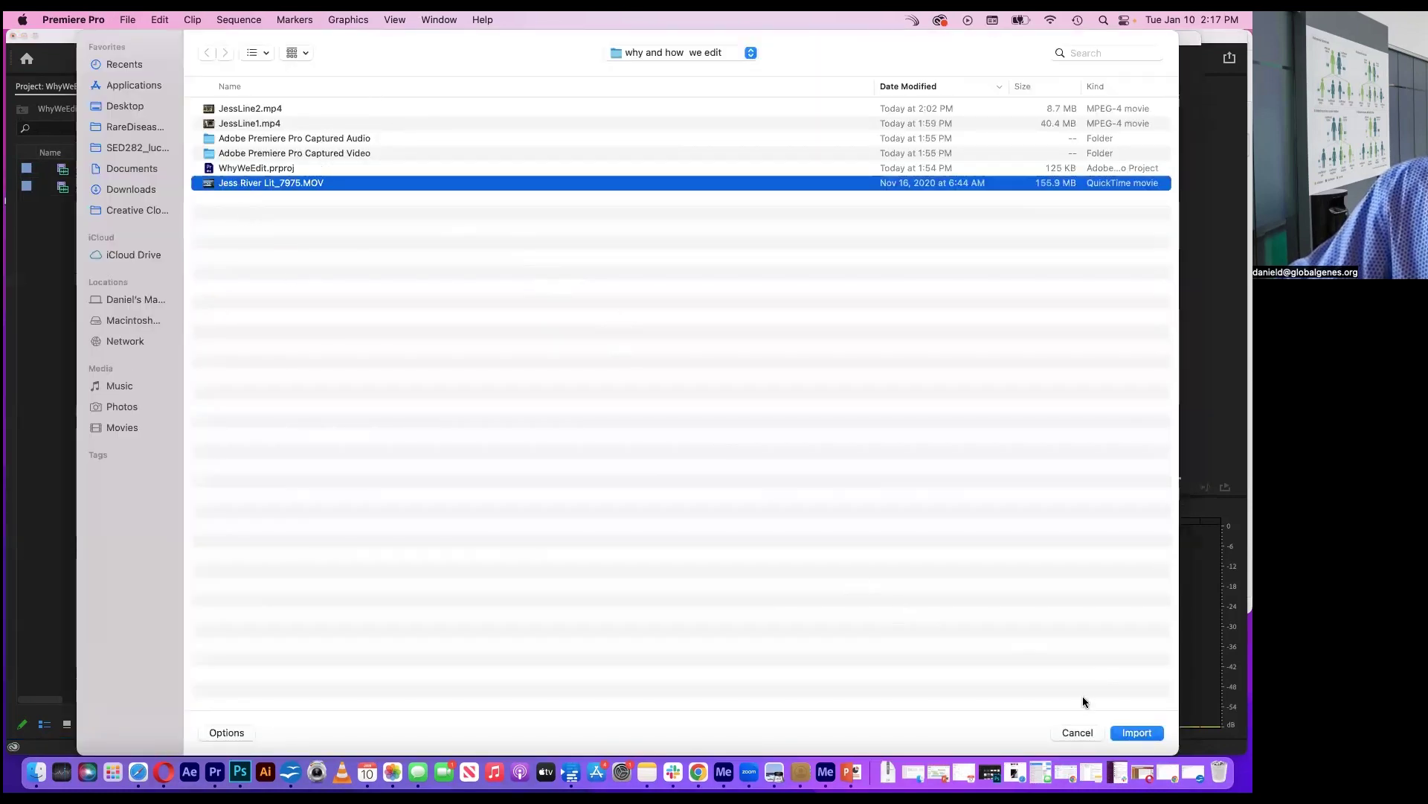
{"action": "left_click", "coordinate": [1121, 734]}
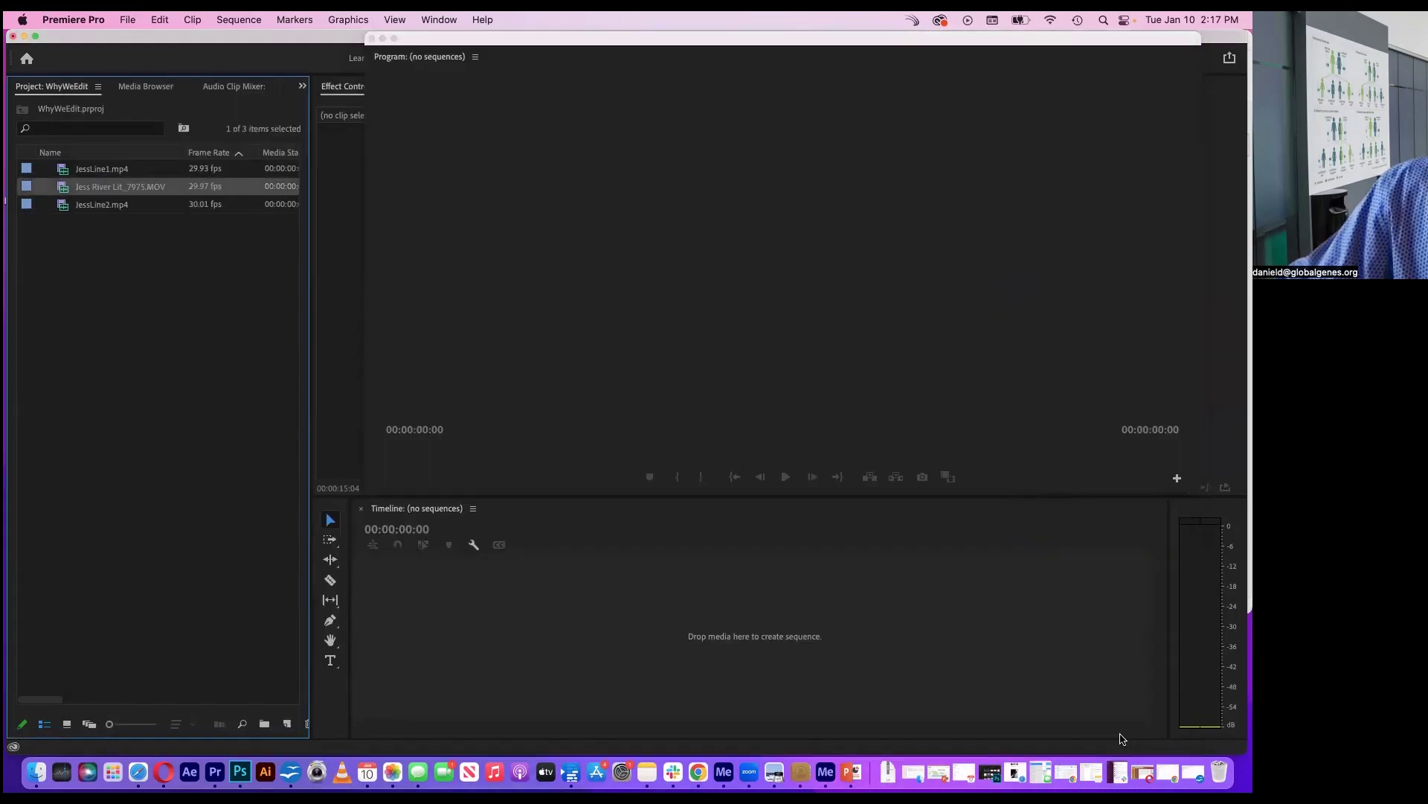
{"action": "left_click", "coordinate": [209, 322]}
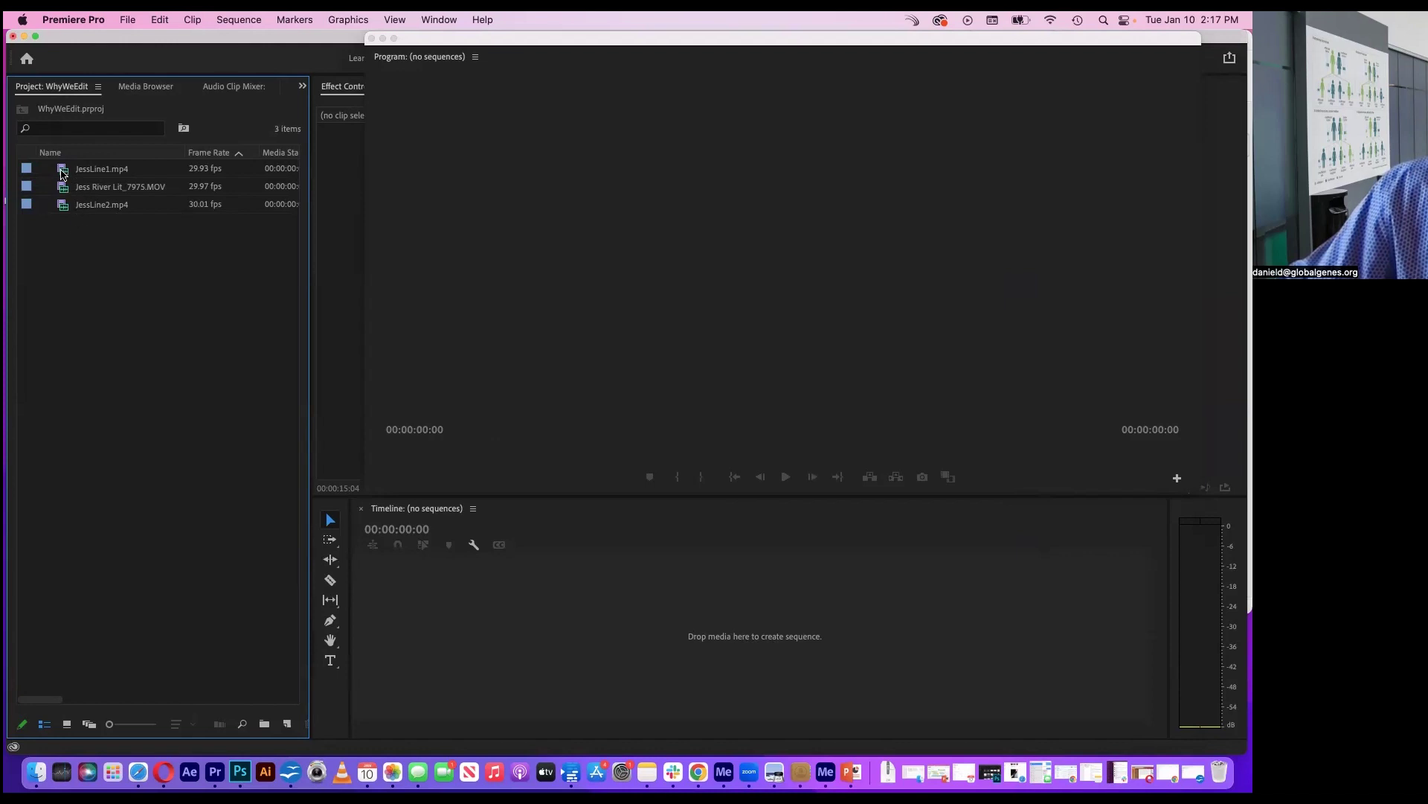
Create a sequence from JessLine1.mp4 and trim the clip's start to 00:00:02:18.
{"action": "left_click_drag", "start_coordinate": [62, 173], "coordinate": [446, 632]}
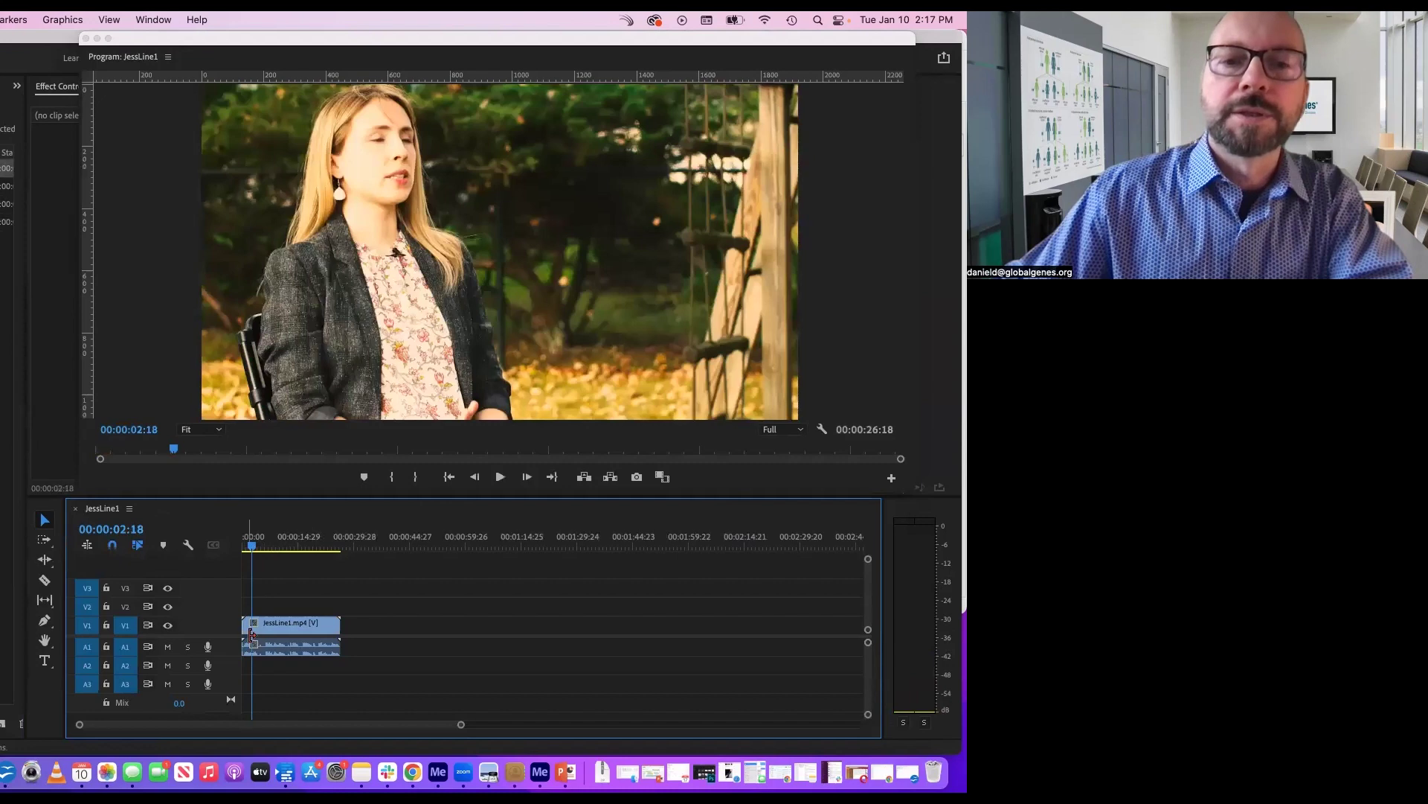
{"action": "left_click_drag", "start_coordinate": [245, 624], "coordinate": [252, 623]}
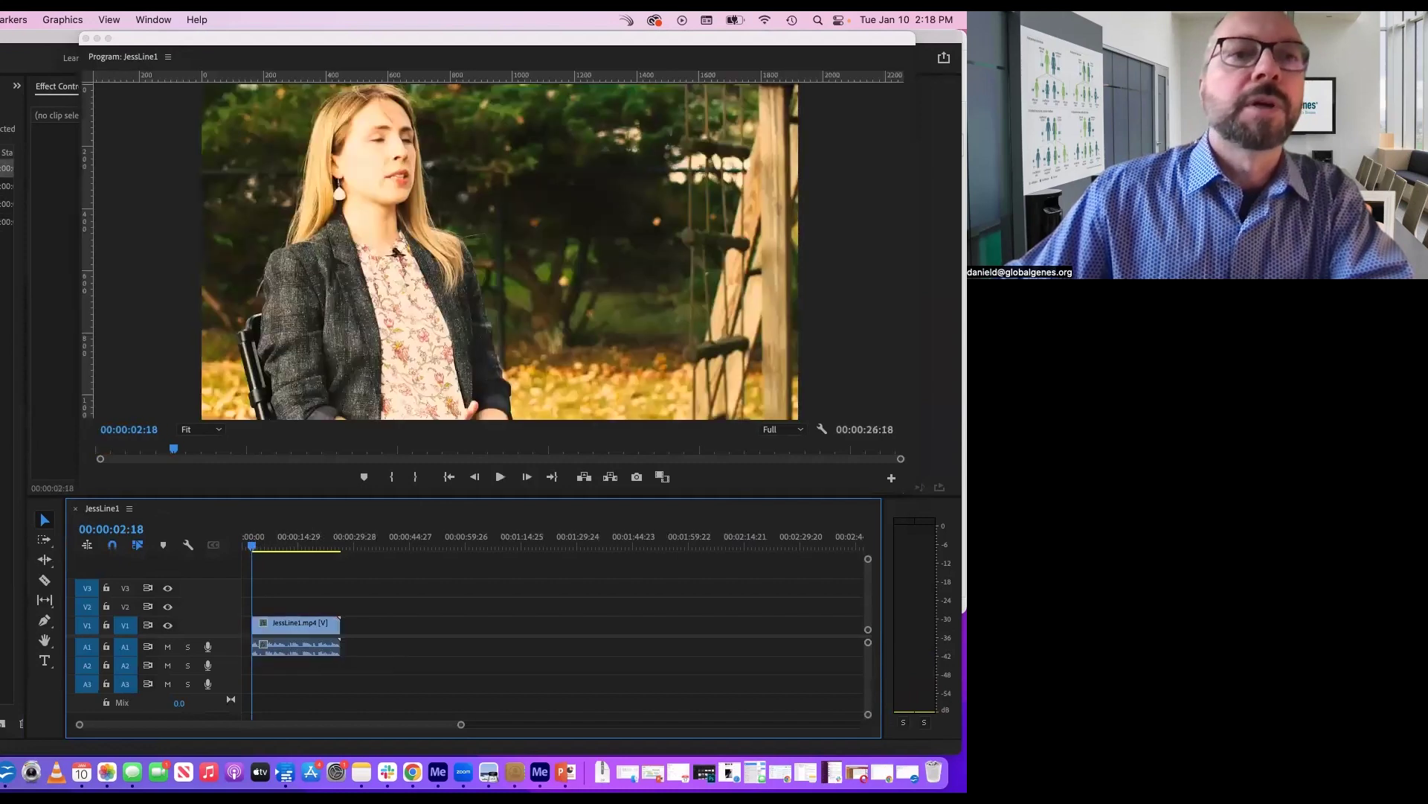
{"action": "left_click_drag", "start_coordinate": [6, 186], "coordinate": [336, 636]}
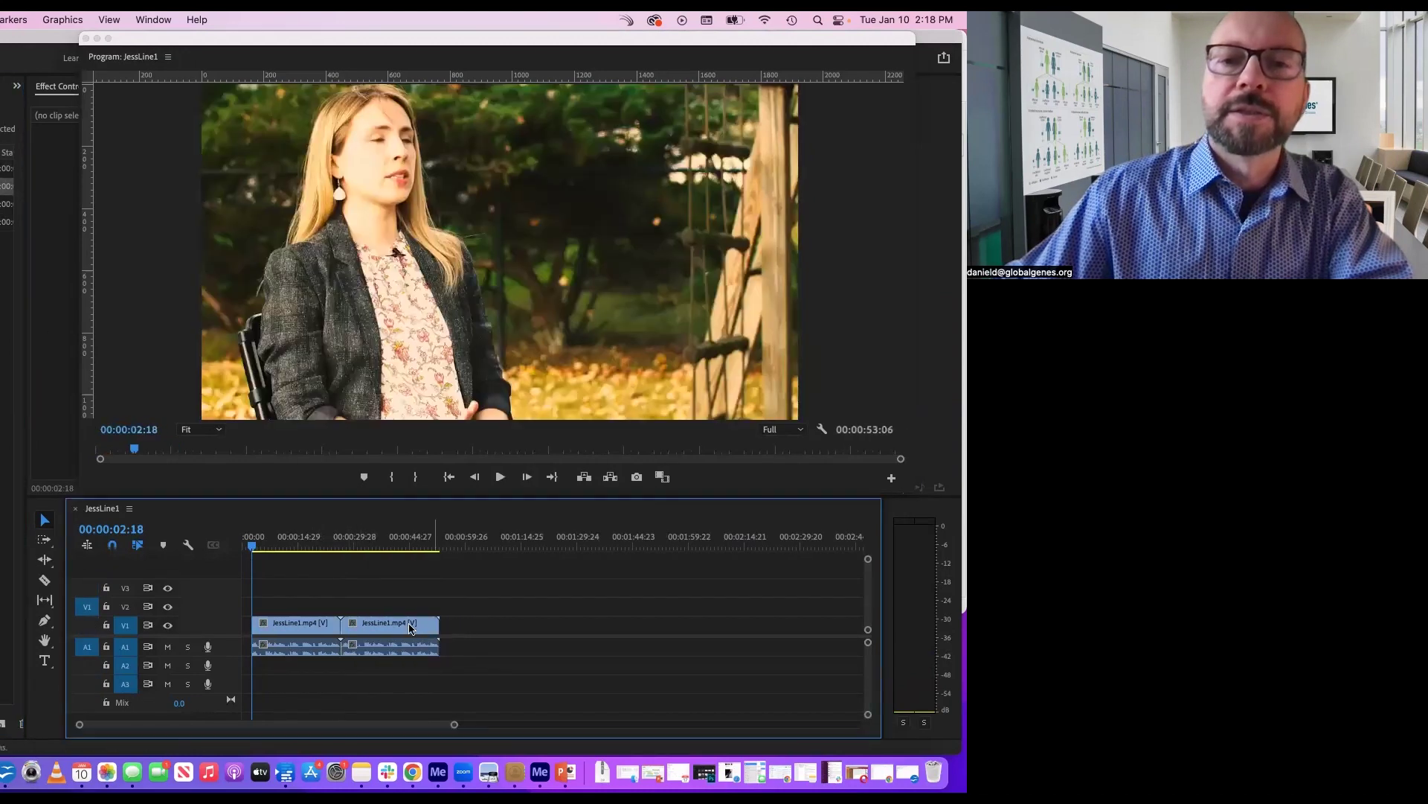
{"action": "left_click_drag", "start_coordinate": [282, 541], "coordinate": [402, 541]}
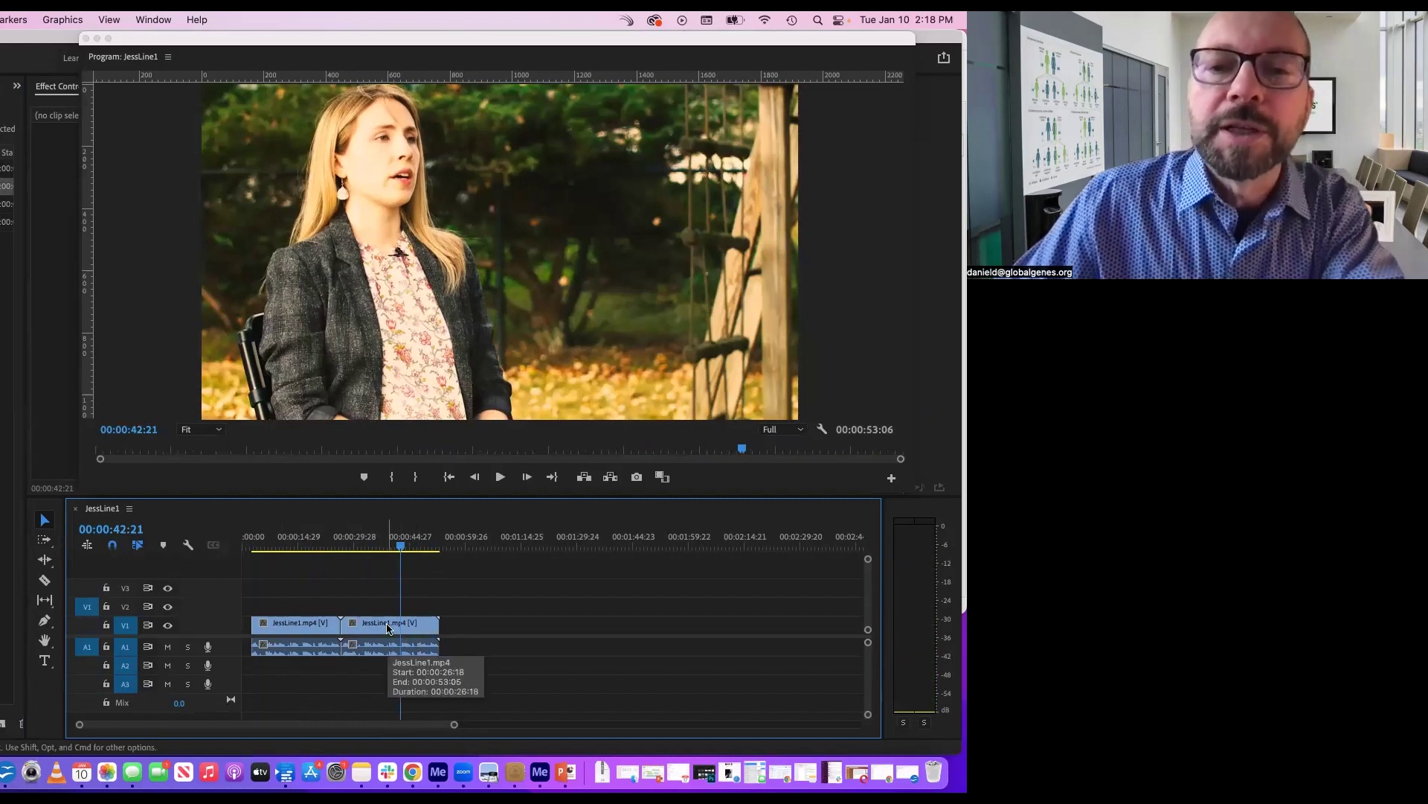
{"action": "left_click", "coordinate": [387, 629]}
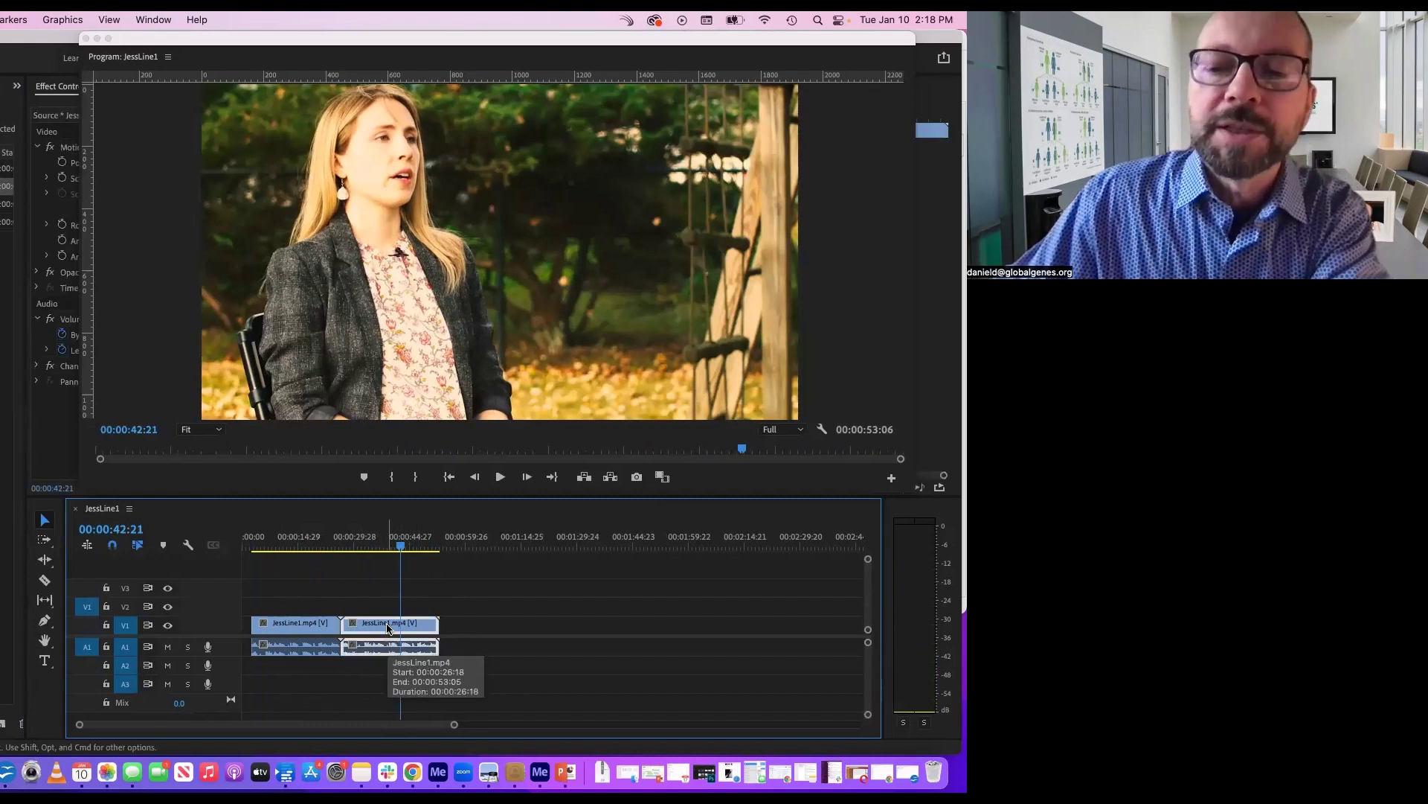
{"action": "key", "text": "Delete"}
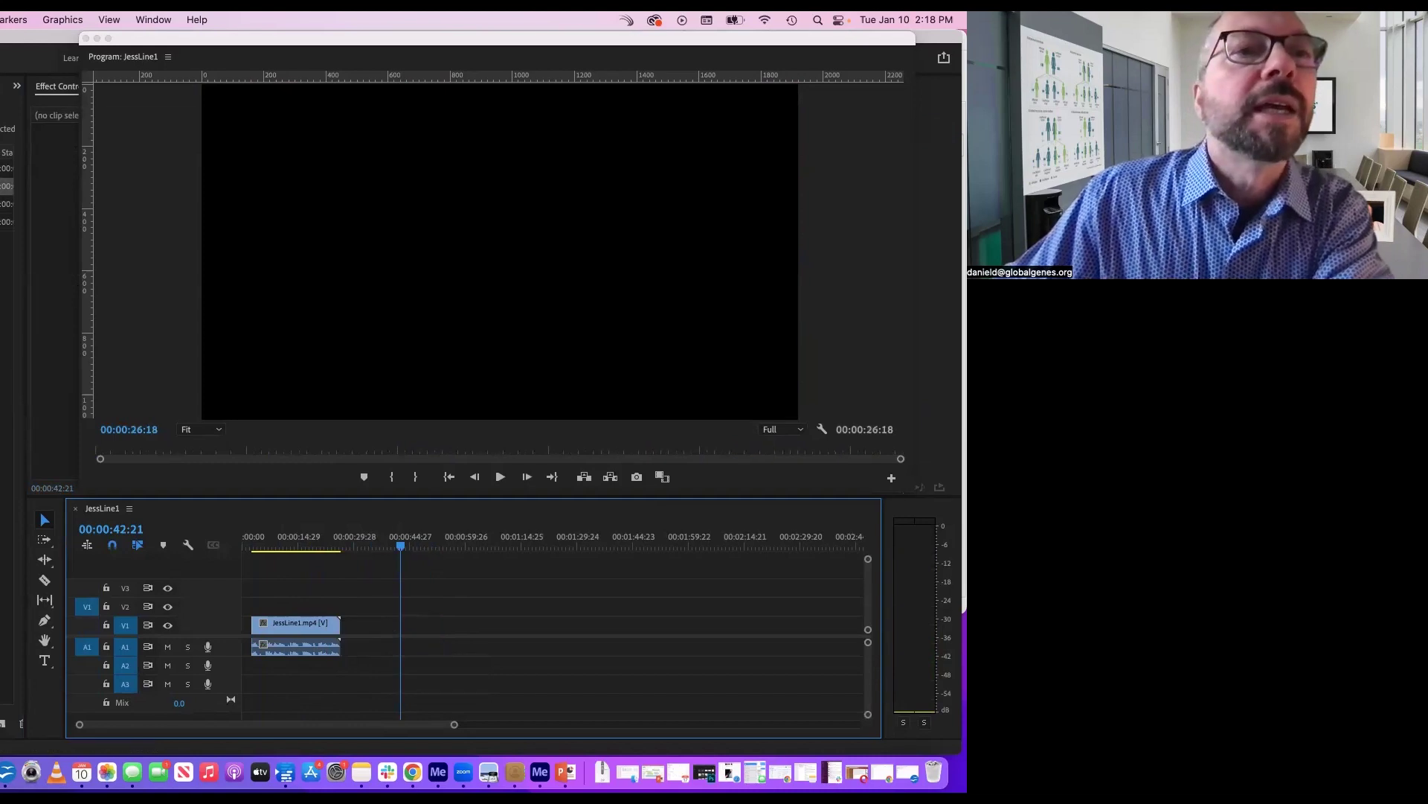
Place JessLine2.mp4 directly after JessLine1.mp4 on V1 and scrub through the footage around the added clip.
{"action": "left_click_drag", "start_coordinate": [74, 221], "coordinate": [565, 637]}
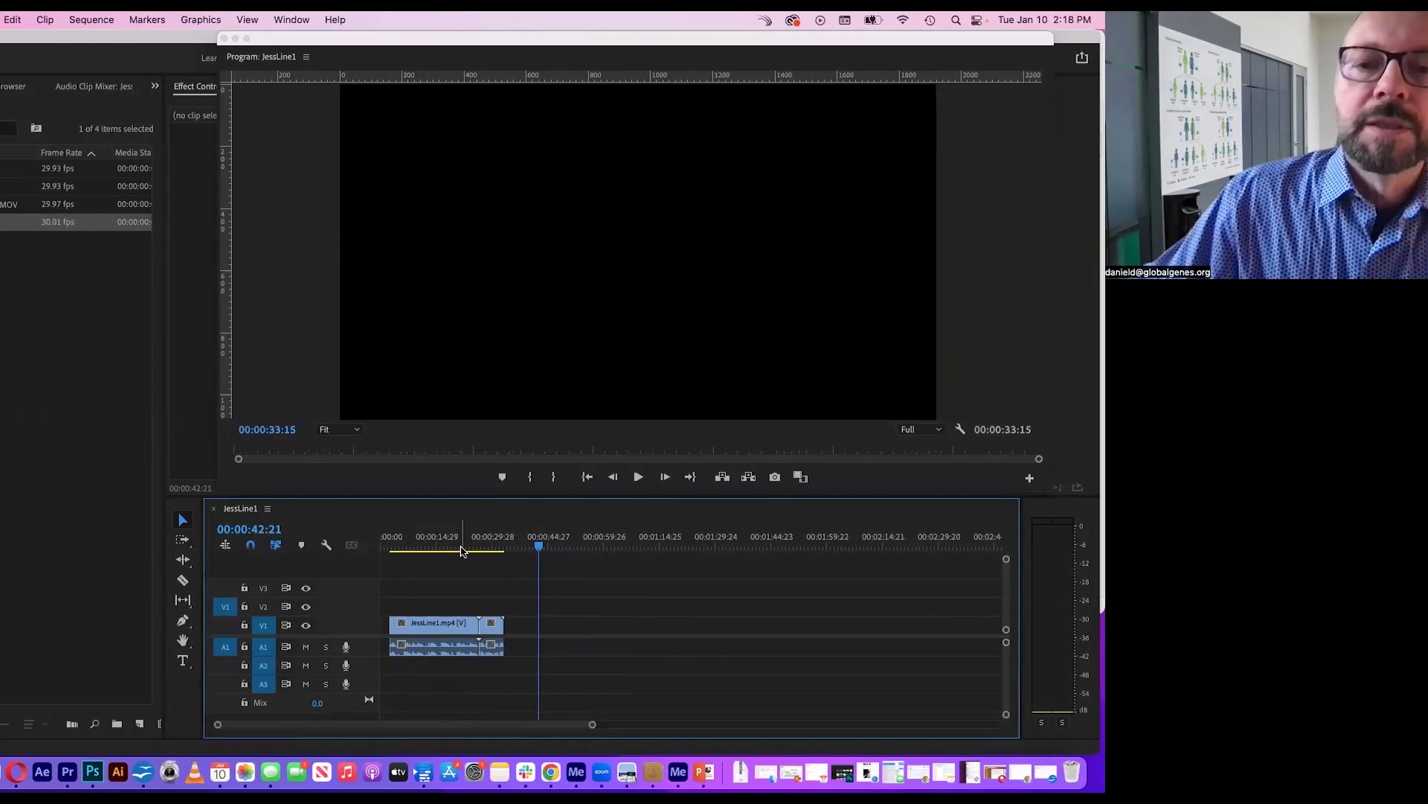
{"action": "left_click_drag", "start_coordinate": [425, 534], "coordinate": [467, 534]}
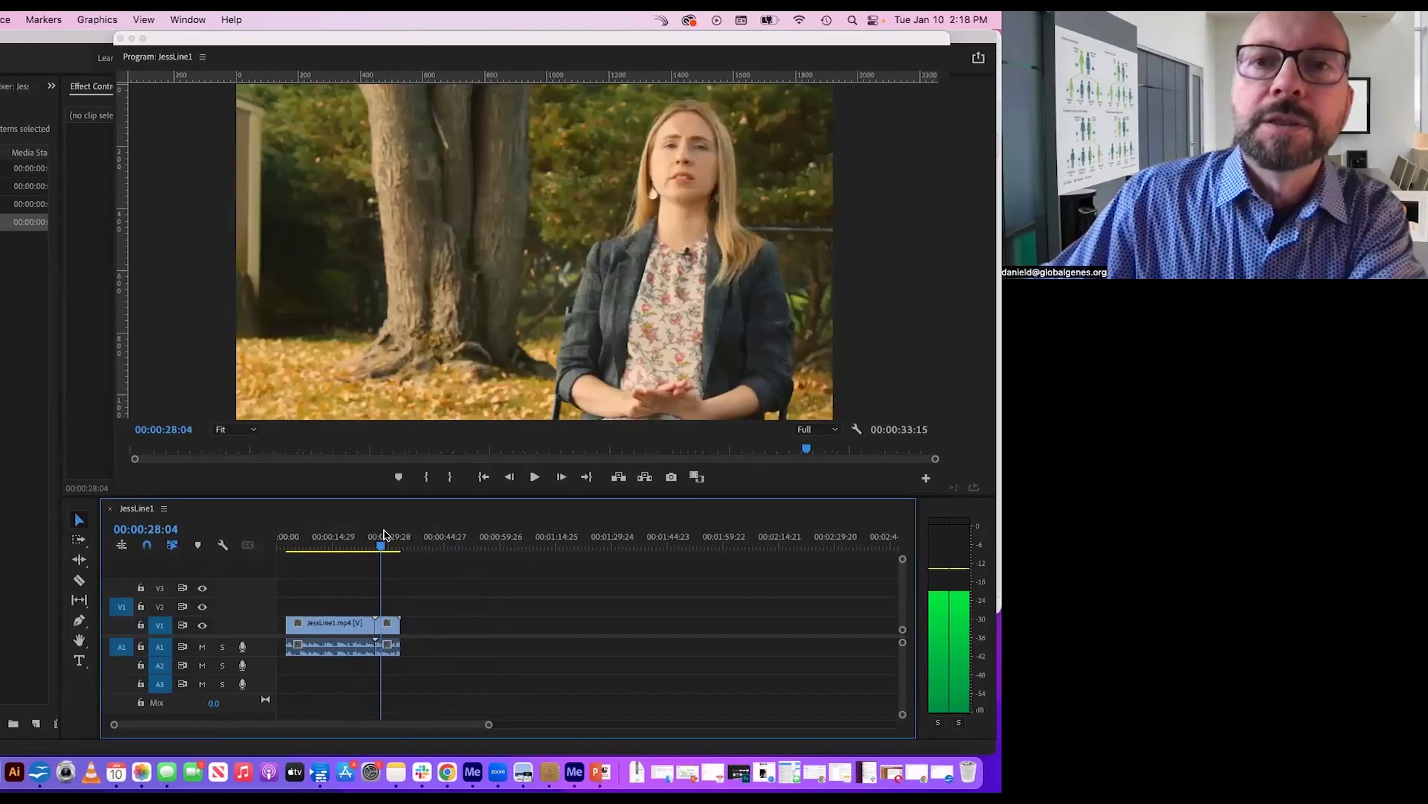
{"action": "left_click_drag", "start_coordinate": [362, 534], "coordinate": [357, 534]}
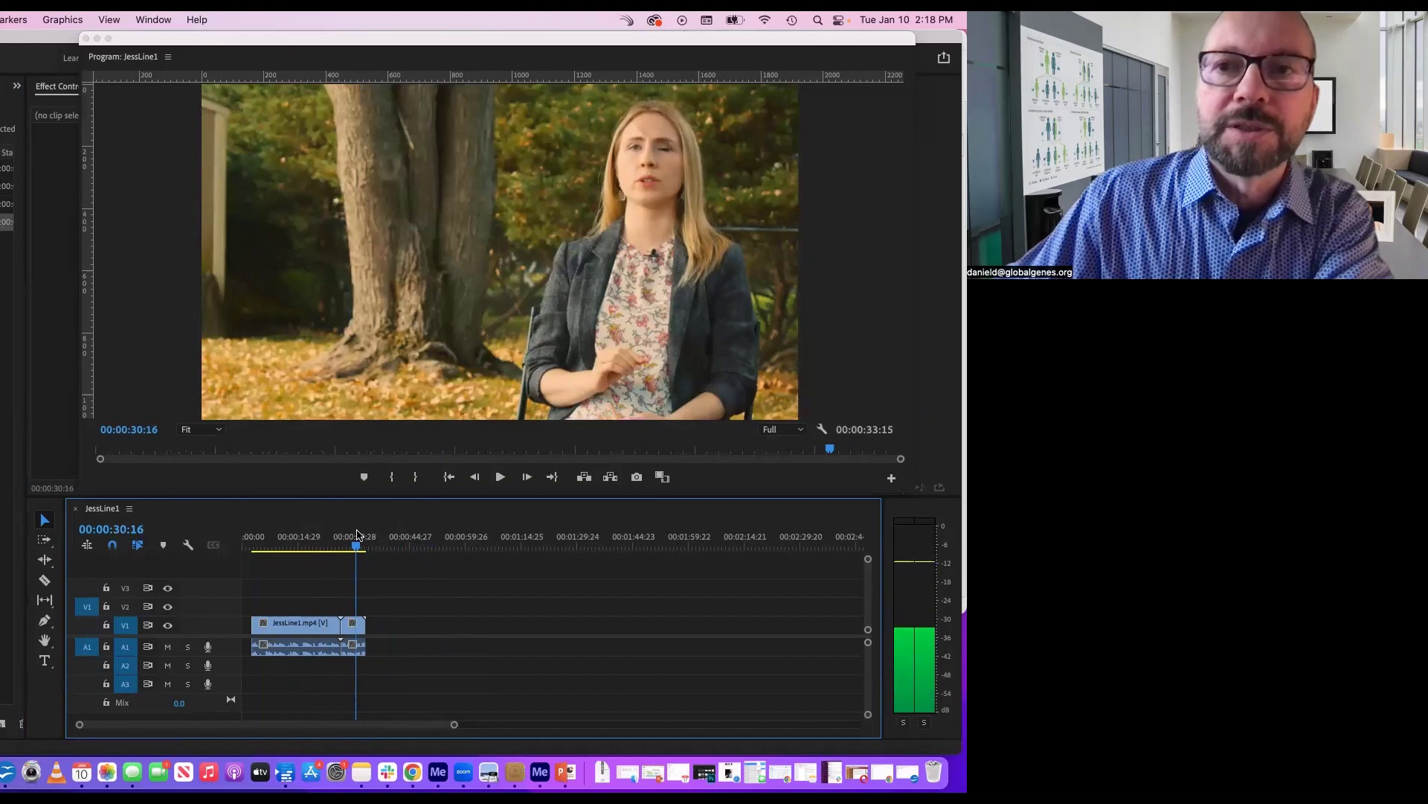
{"action": "mouse_move", "coordinate": [356, 535]}
{"action": "left_mouse_down"}
{"action": "mouse_move", "coordinate": [280, 547]}
{"action": "mouse_move", "coordinate": [305, 552]}
{"action": "mouse_move", "coordinate": [267, 570]}
{"action": "mouse_move", "coordinate": [257, 560]}
{"action": "mouse_move", "coordinate": [359, 554]}
{"action": "left_mouse_up"}
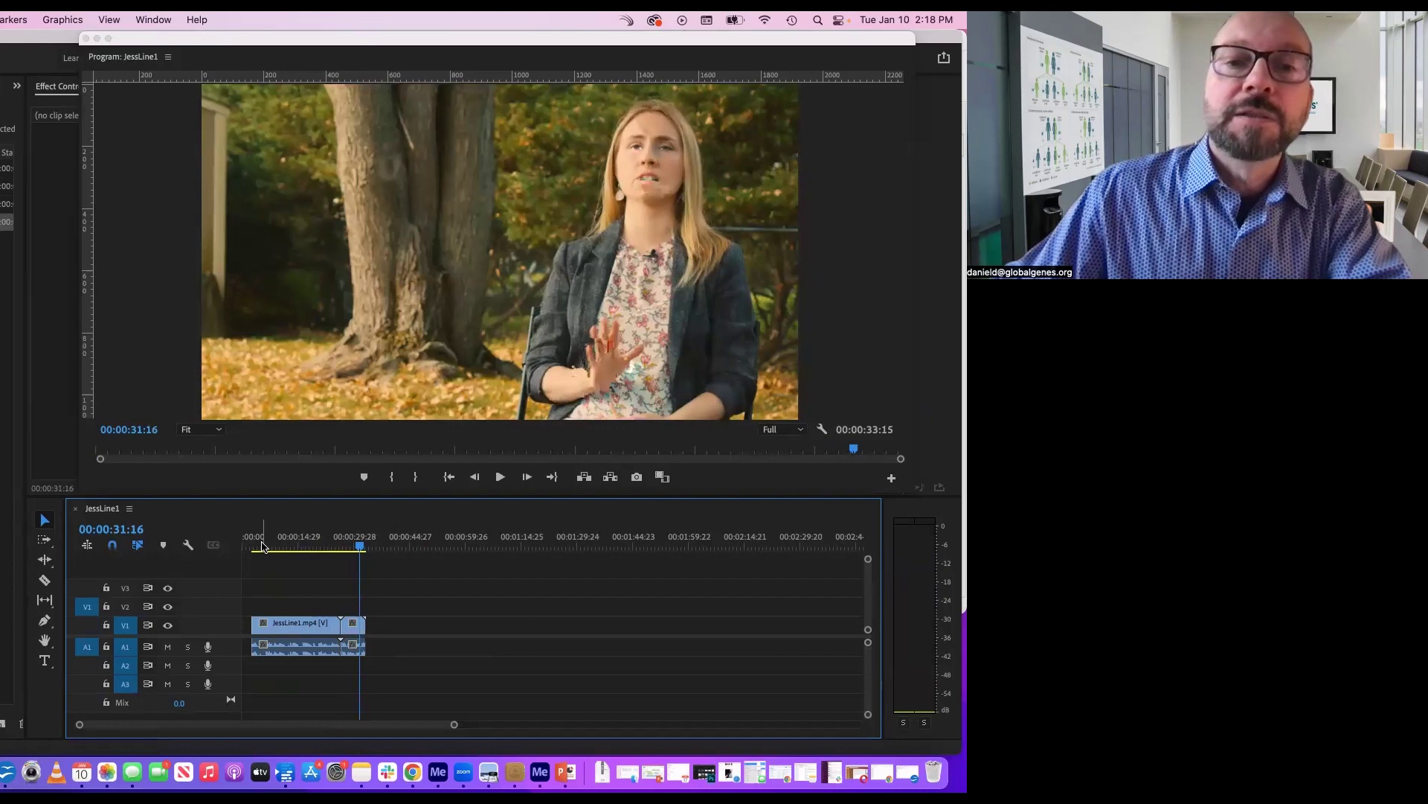
Trim the start of the JessLine1.mp4 clip on V1 to 00:00:05:12.
{"action": "mouse_move", "coordinate": [258, 544]}
{"action": "left_mouse_down"}
{"action": "mouse_move", "coordinate": [329, 552]}
{"action": "mouse_move", "coordinate": [264, 564]}
{"action": "left_mouse_up"}
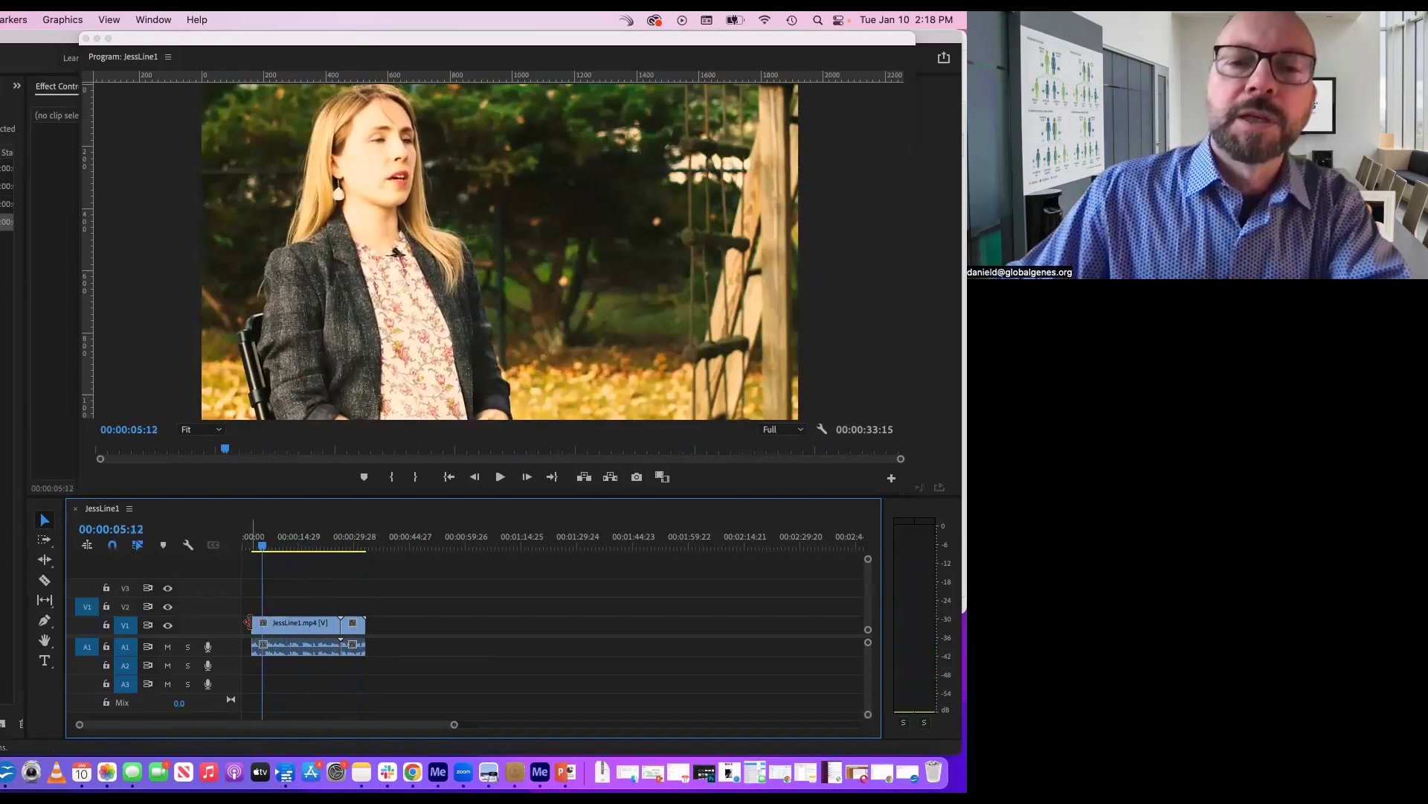
{"action": "left_click", "coordinate": [256, 625]}
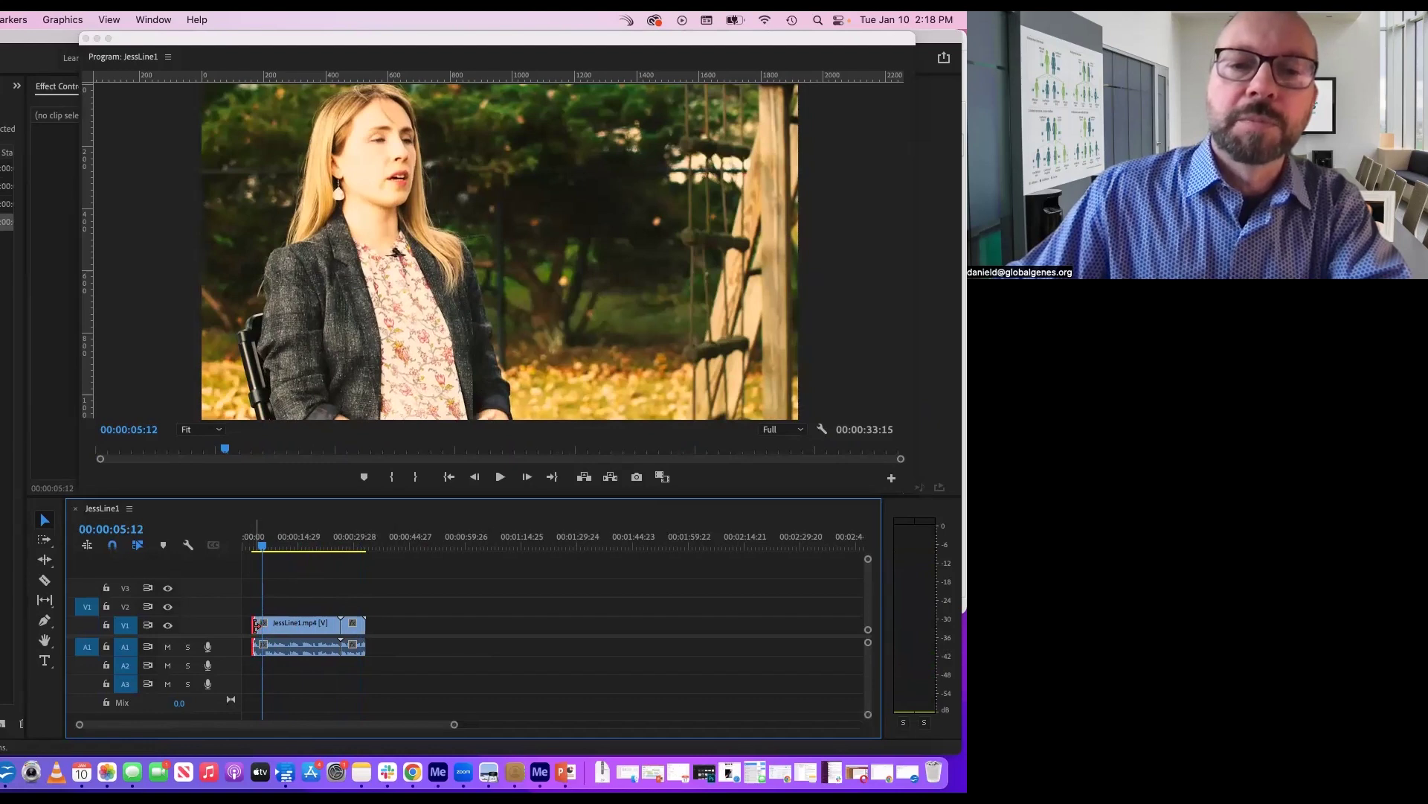
{"action": "left_click_drag", "start_coordinate": [256, 625], "coordinate": [265, 623]}
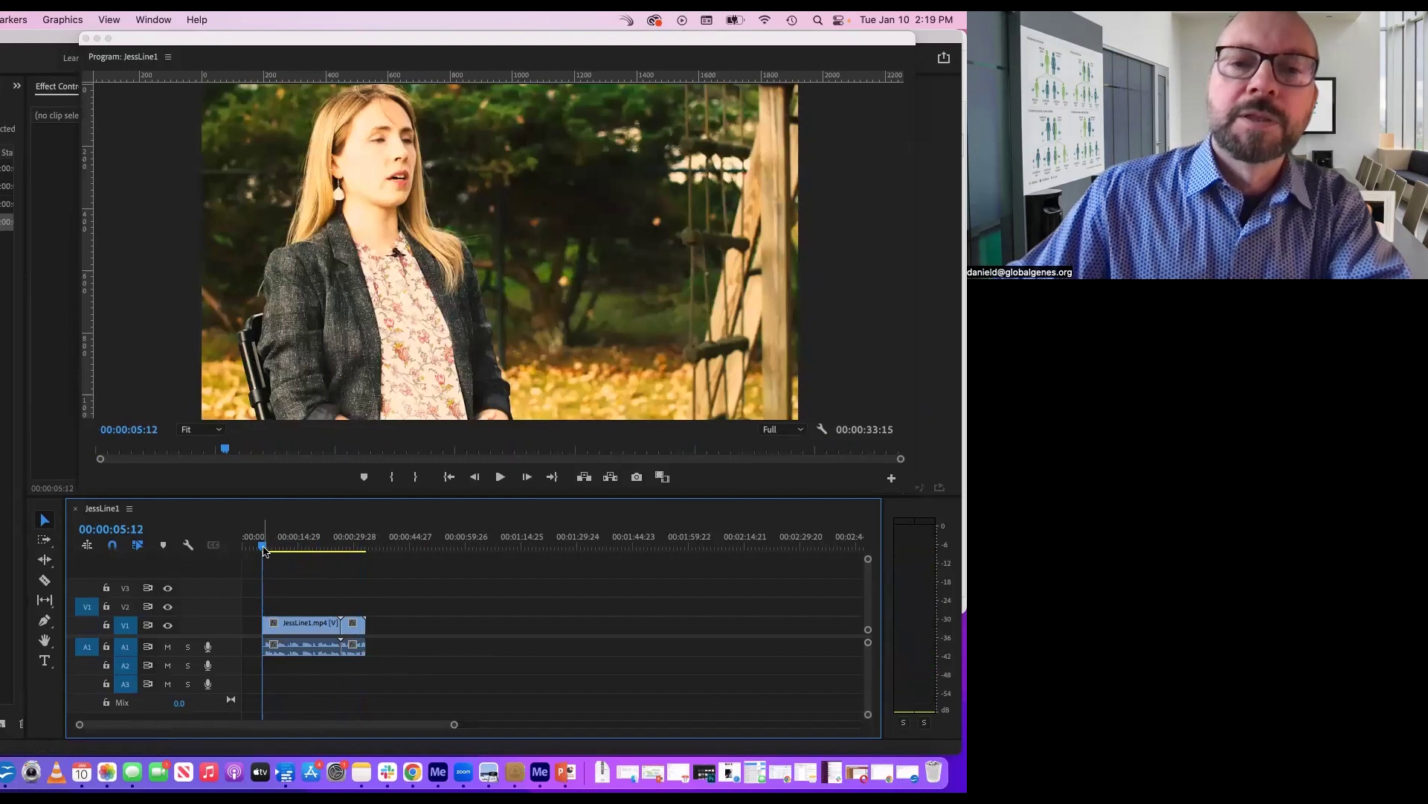
Trim the end of the JessLine1.mp4 clip on V1 back to 00:00:23:04 and review its ending.
{"action": "left_click_drag", "start_coordinate": [265, 551], "coordinate": [298, 552]}
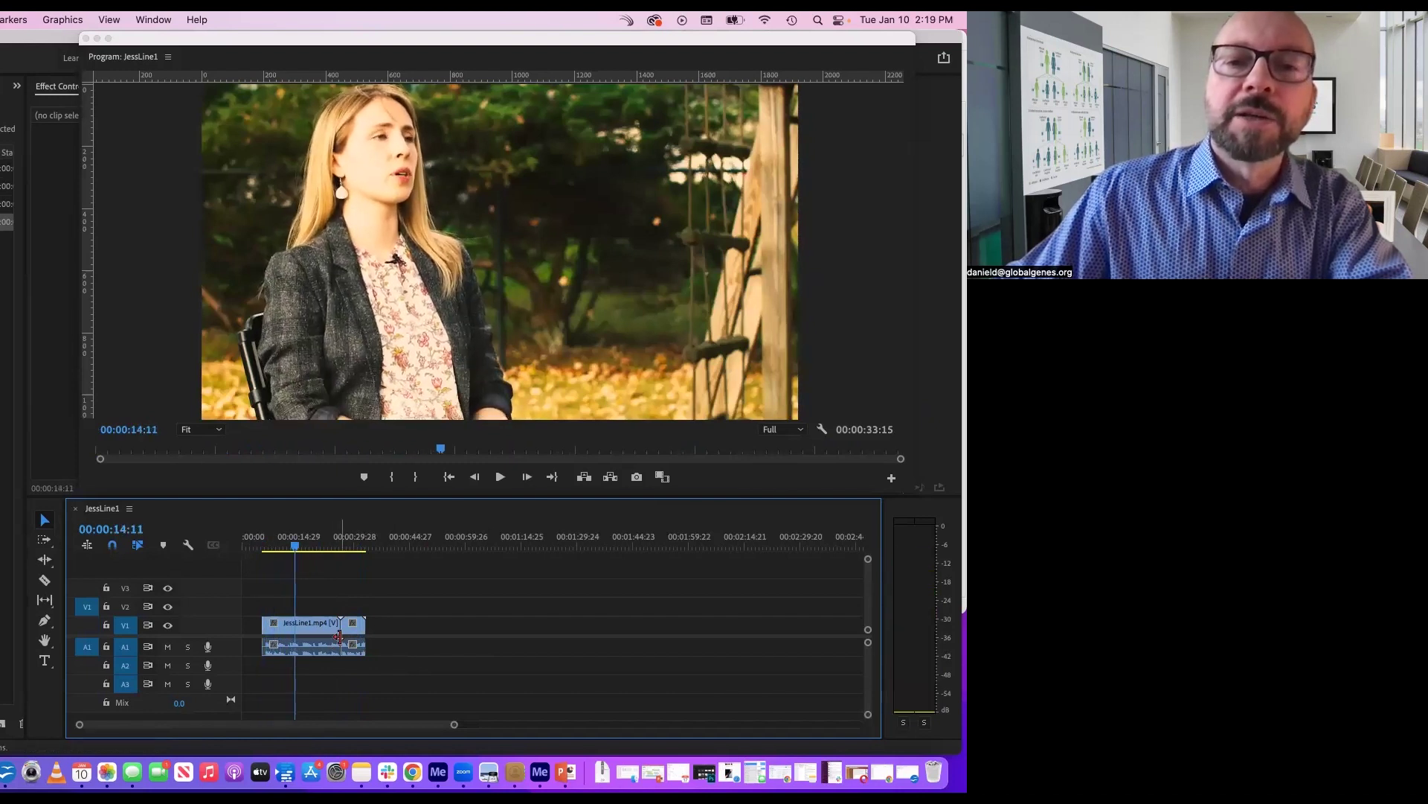
{"action": "left_click", "coordinate": [328, 545]}
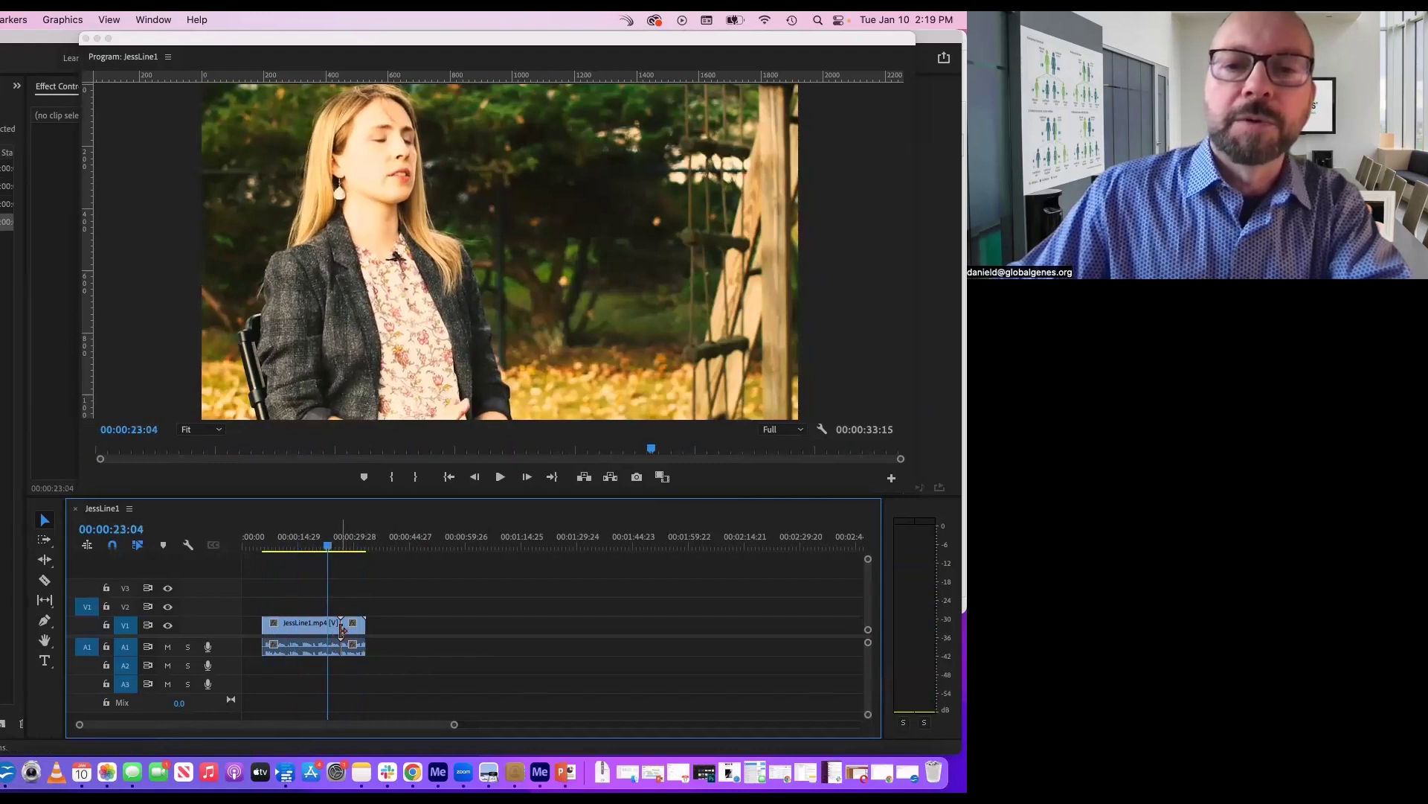
{"action": "left_click_drag", "start_coordinate": [336, 627], "coordinate": [326, 628]}
{"action": "left_click_drag", "start_coordinate": [326, 543], "coordinate": [318, 552]}
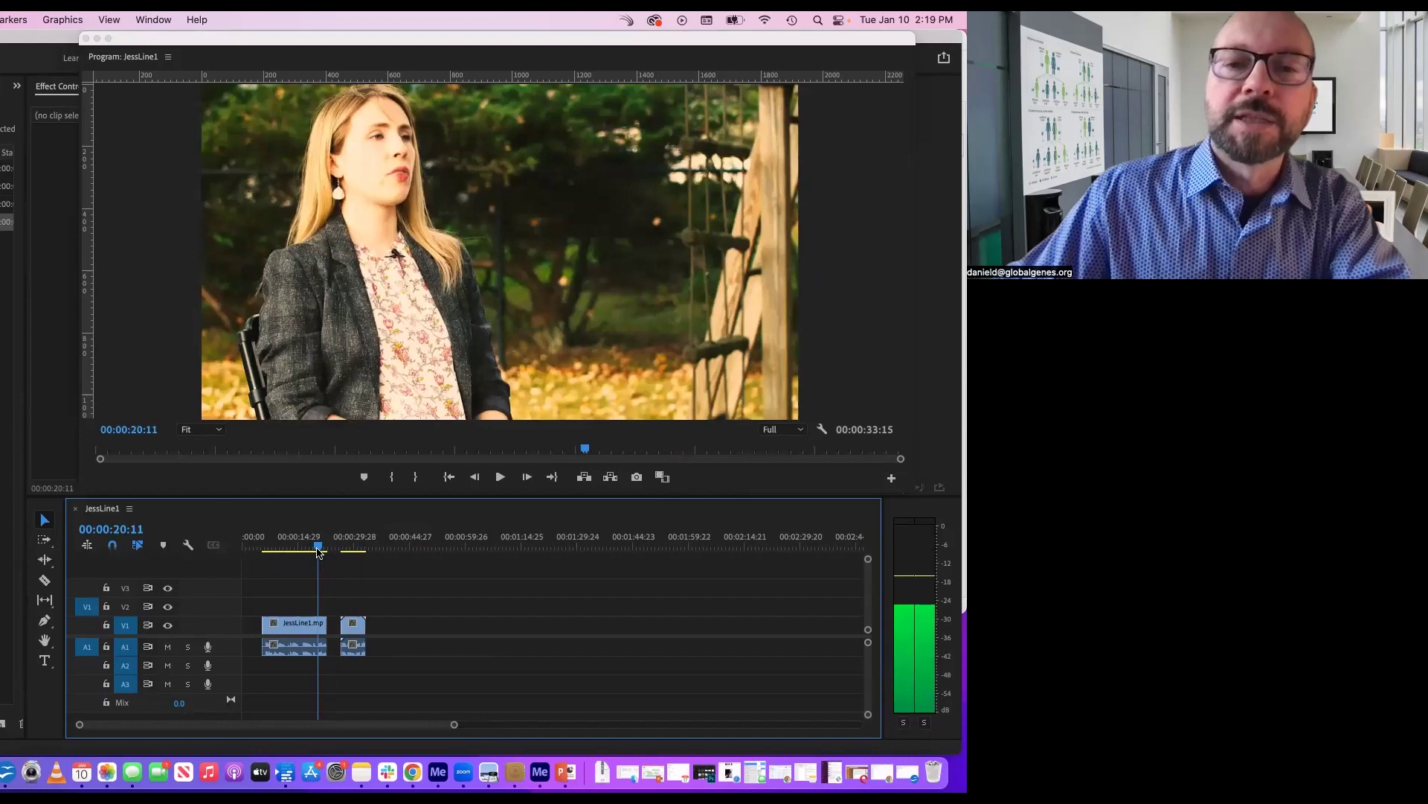
Try closing the gap by moving the second clip against the first, move it back, and scrub across the gap.
{"action": "left_click_drag", "start_coordinate": [353, 629], "coordinate": [346, 636]}
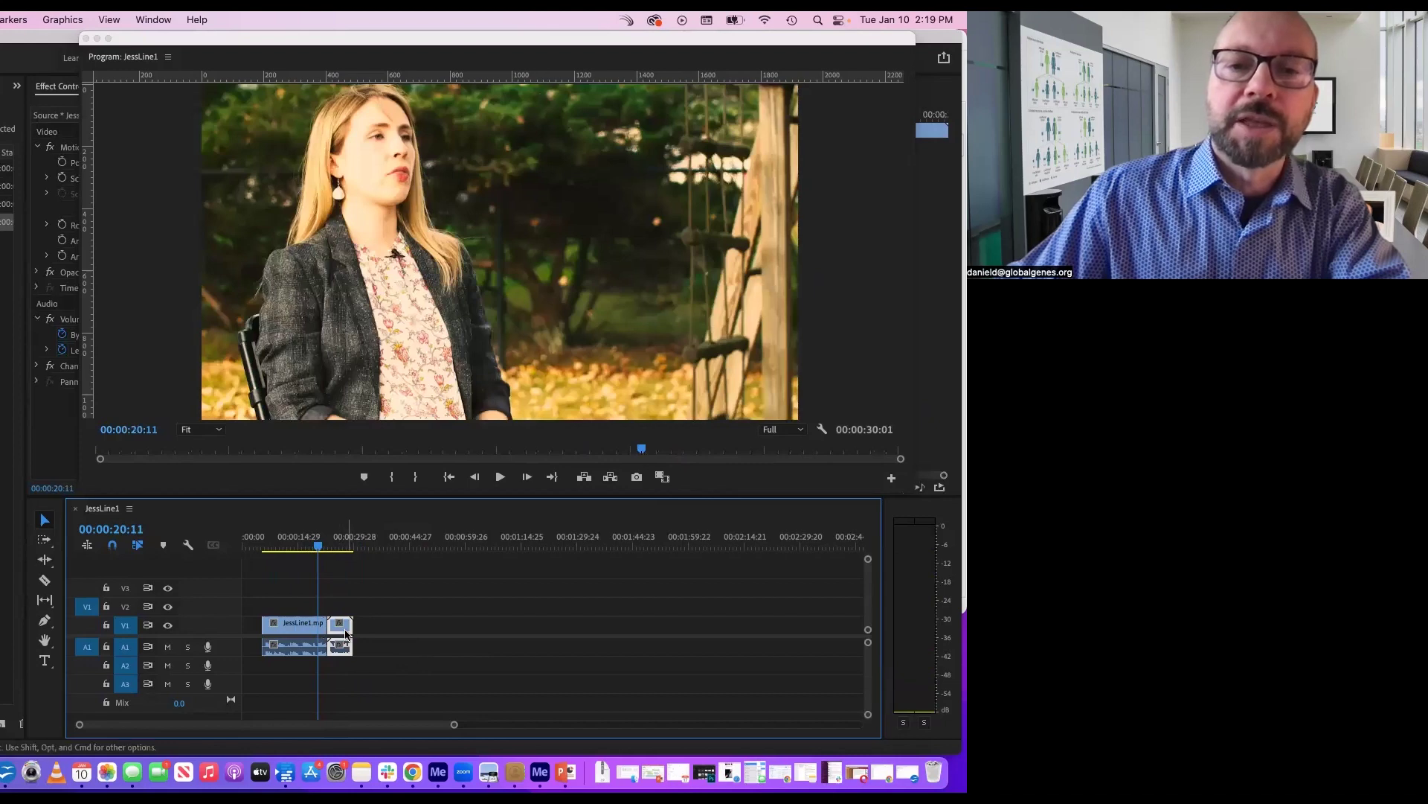
{"action": "left_click_drag", "start_coordinate": [341, 626], "coordinate": [353, 627]}
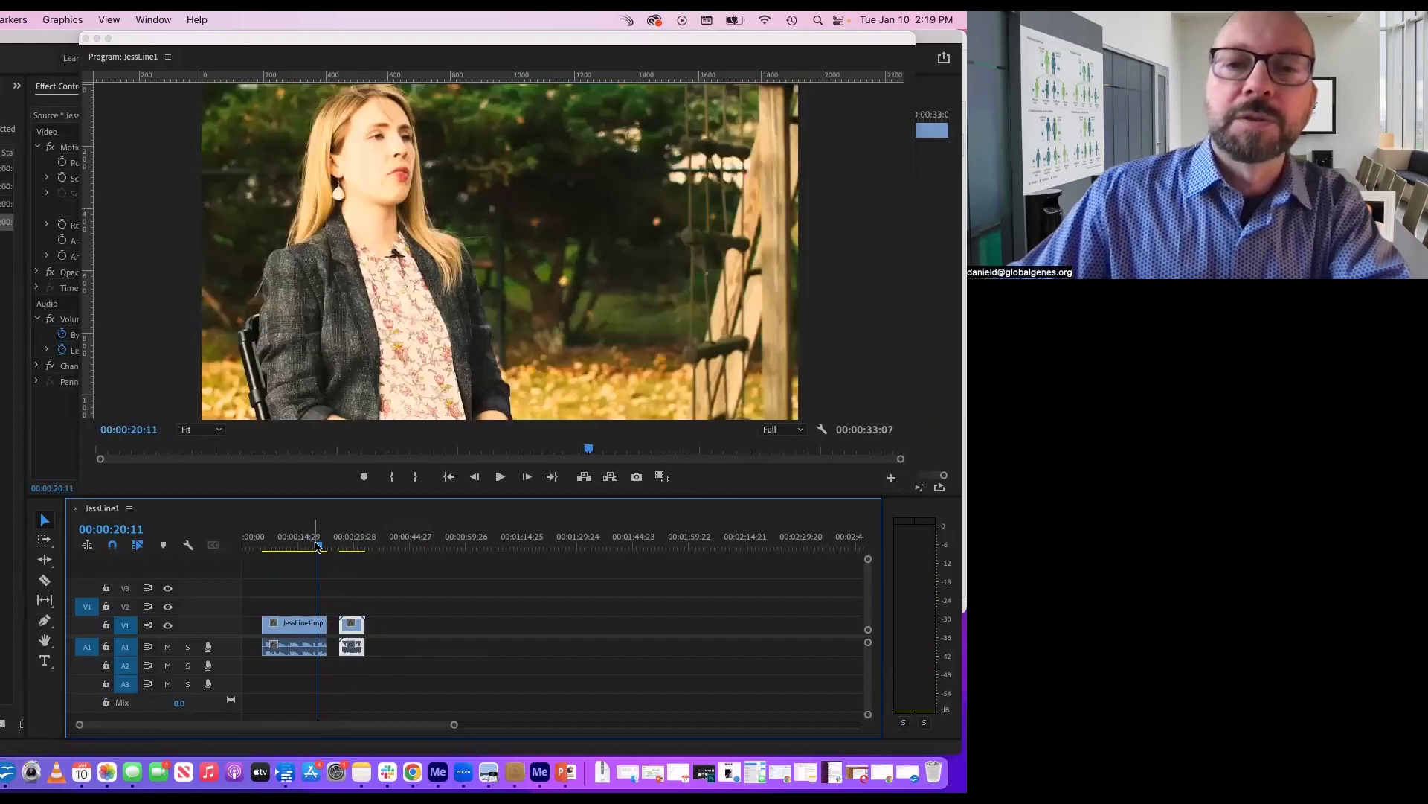
{"action": "mouse_move", "coordinate": [318, 547]}
{"action": "left_mouse_down"}
{"action": "mouse_move", "coordinate": [298, 549]}
{"action": "mouse_move", "coordinate": [335, 549]}
{"action": "left_mouse_up"}
{"action": "key", "text": "space"}
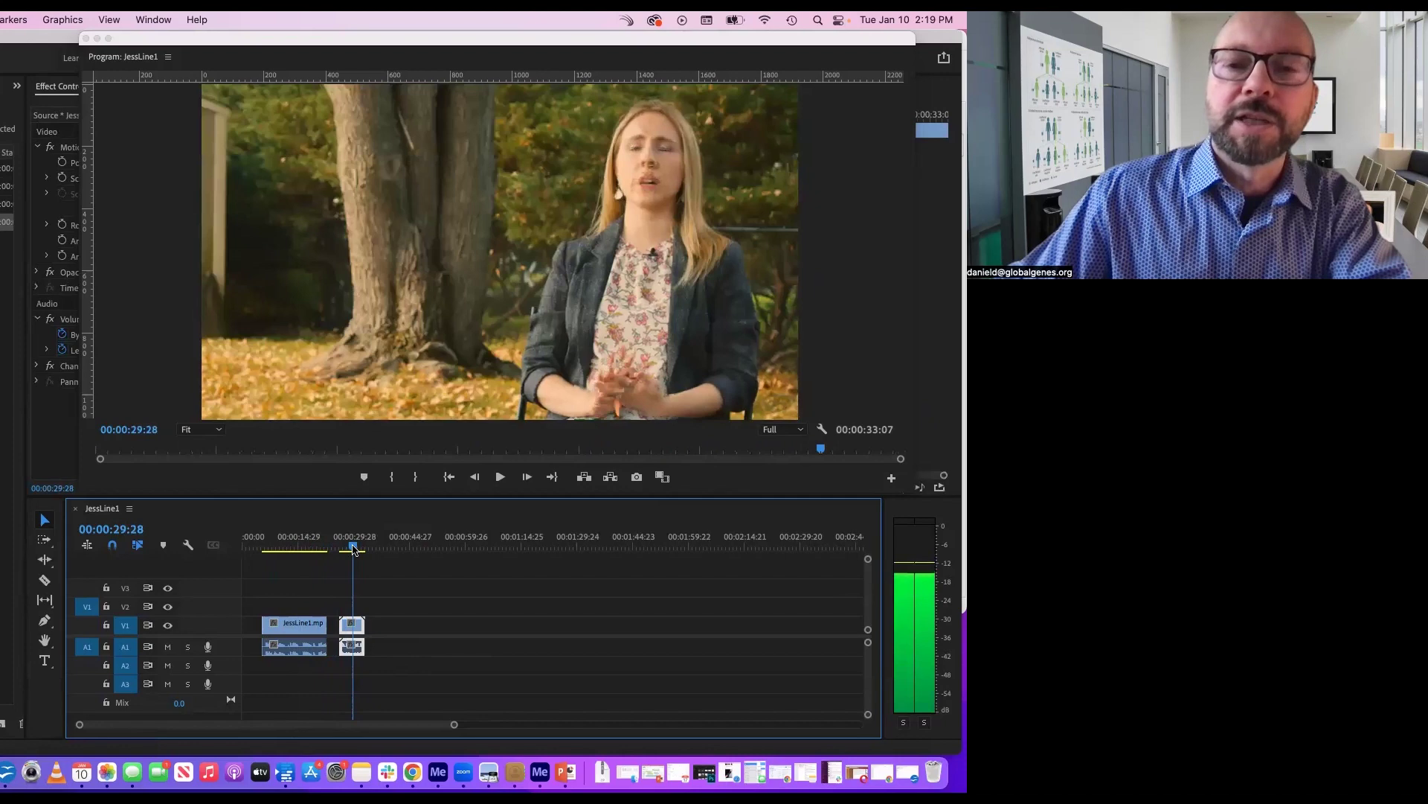
{"action": "left_click", "coordinate": [321, 550]}
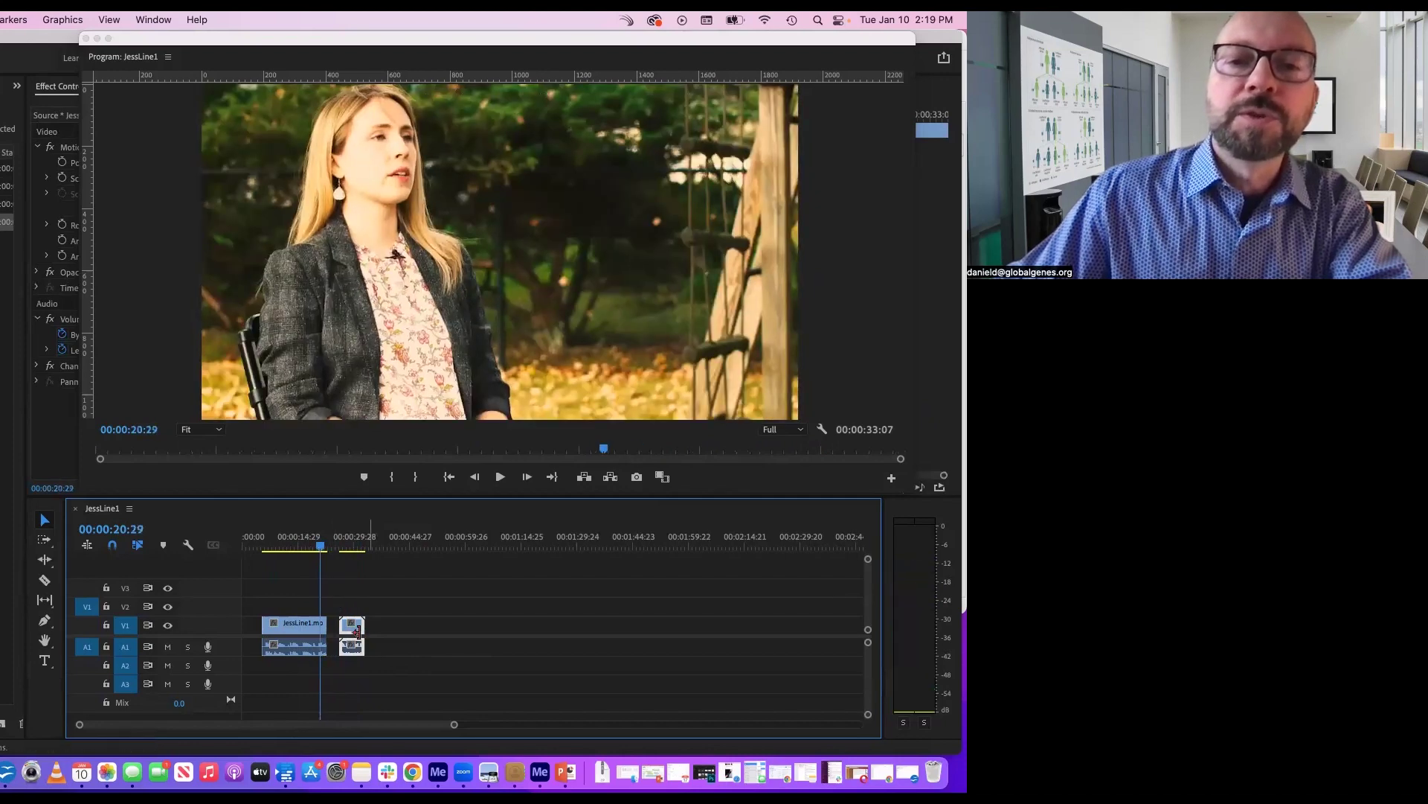
{"action": "left_click_drag", "start_coordinate": [353, 631], "coordinate": [347, 631]}
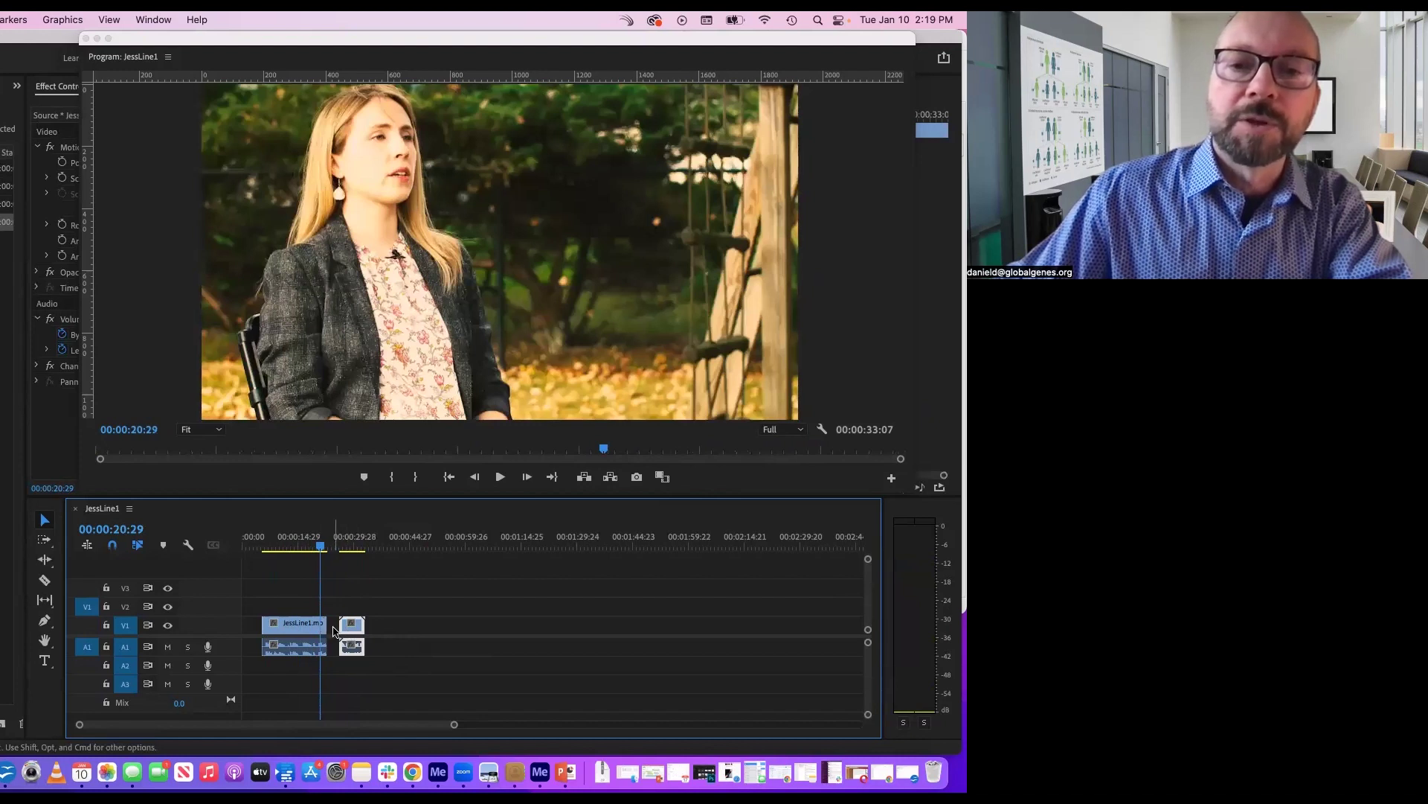
Save the project and select the empty gap between the two clips on V1.
{"action": "key", "text": "cmd+s"}
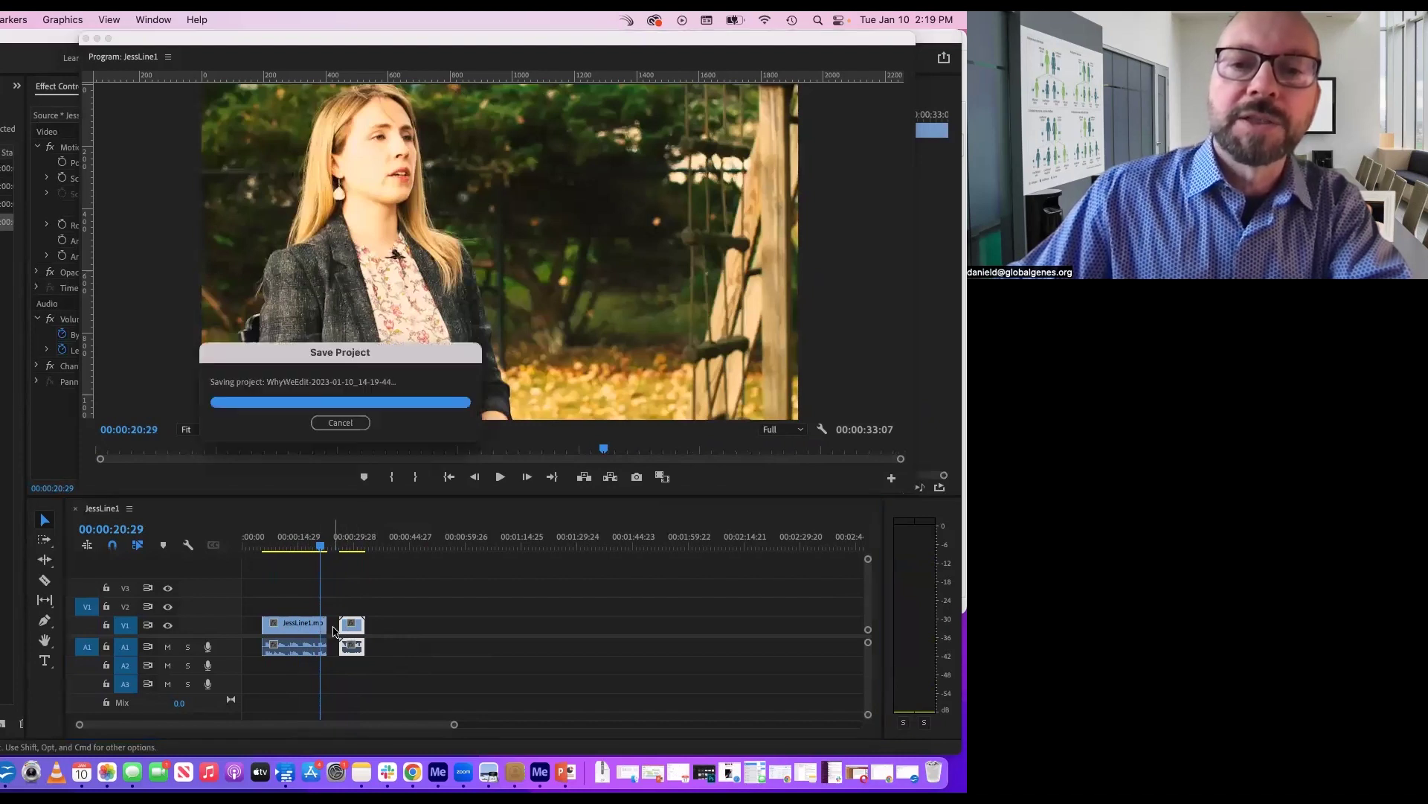
{"action": "right_click", "coordinate": [335, 631]}
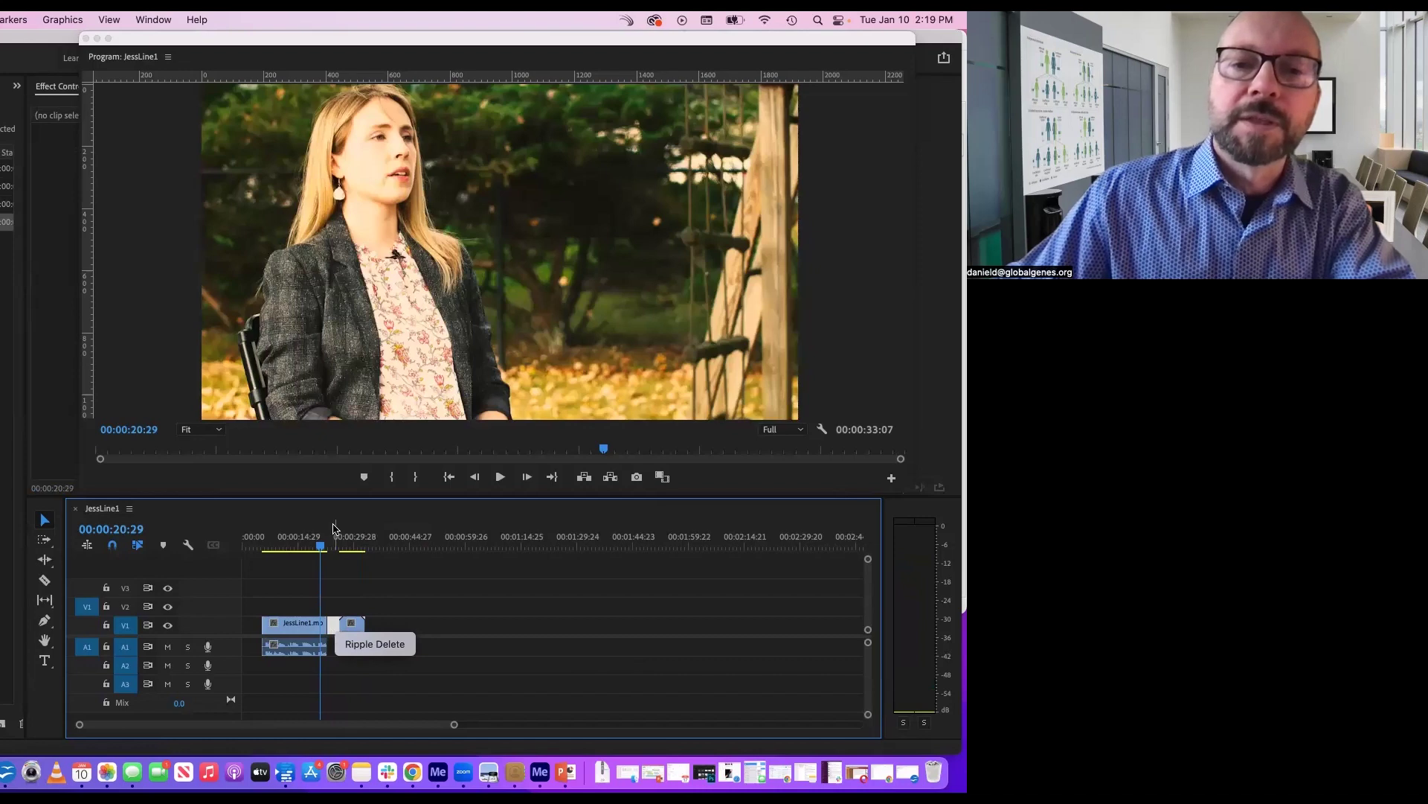
{"action": "left_click", "coordinate": [303, 544]}
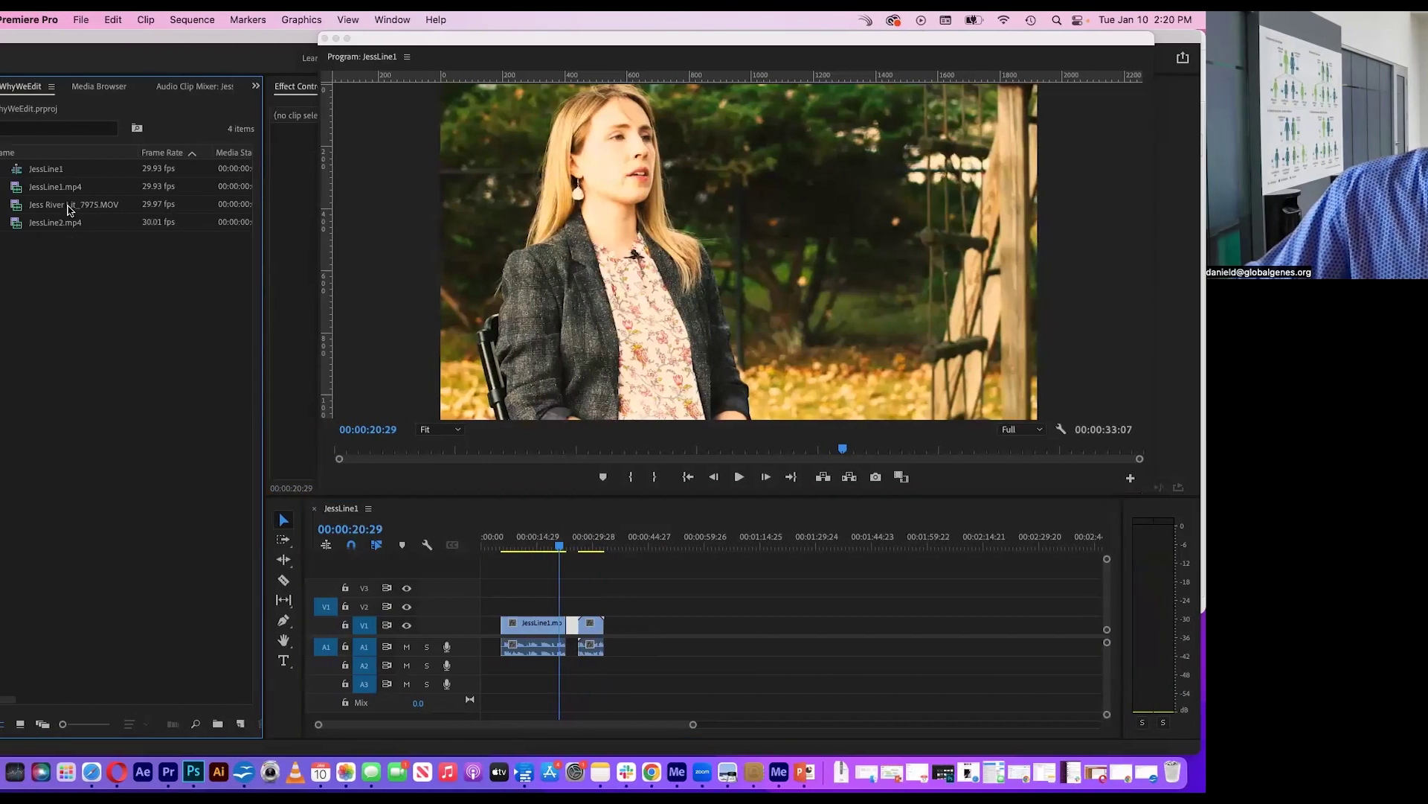
Append Jess River Lit_7975.MOV after the second interview clip on V1 and ripple delete the gap between the two interview clips.
{"action": "left_click_drag", "start_coordinate": [54, 207], "coordinate": [657, 636]}
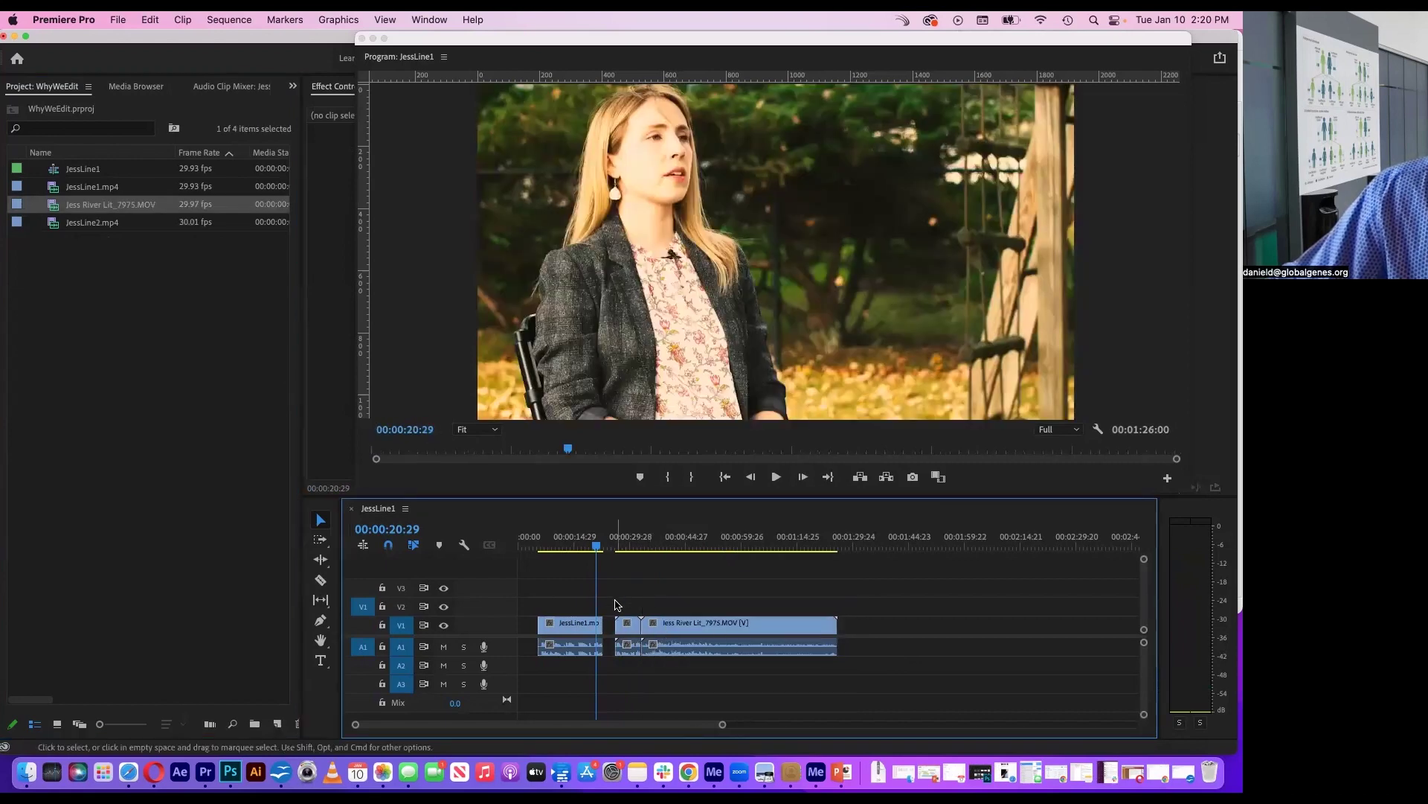
{"action": "right_click", "coordinate": [610, 634]}
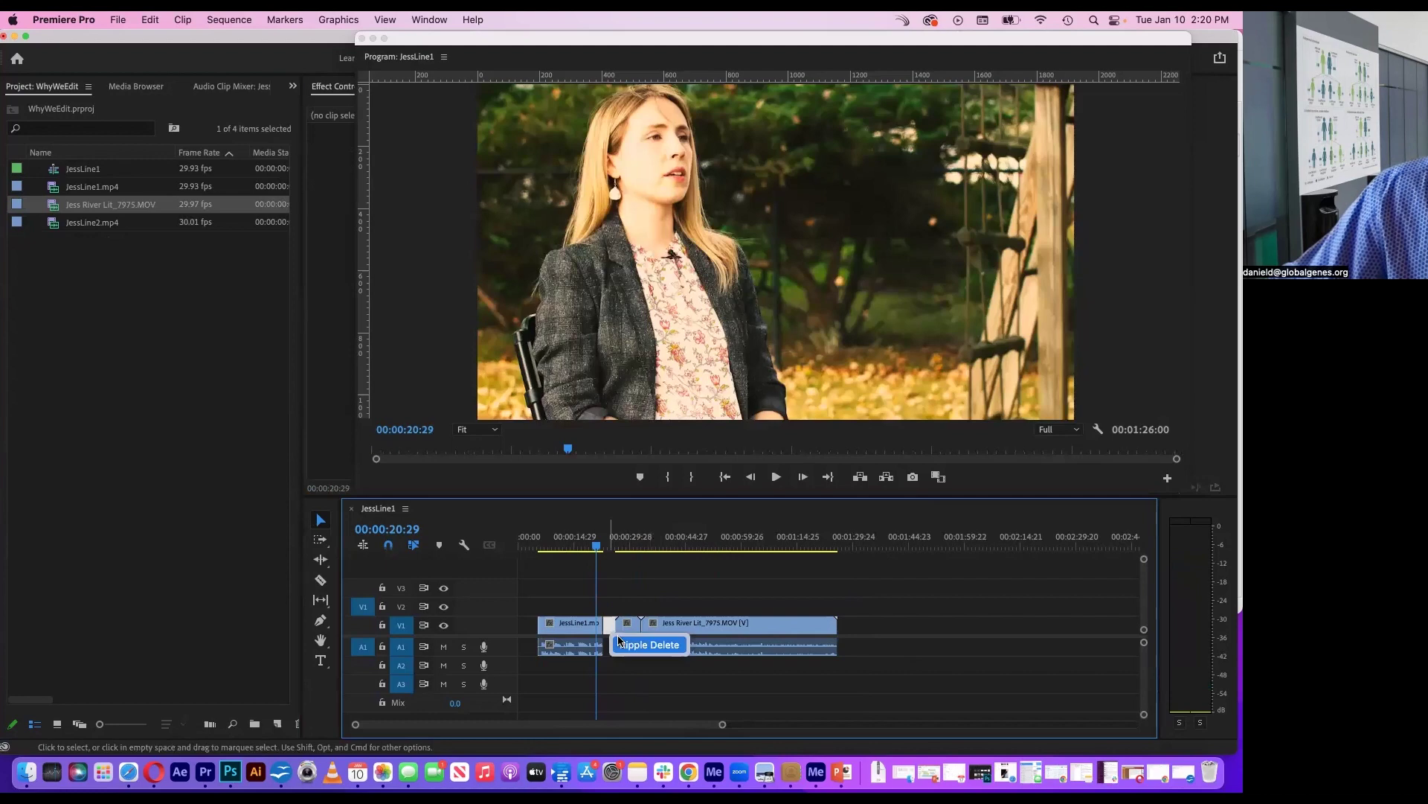
{"action": "left_click", "coordinate": [625, 645]}
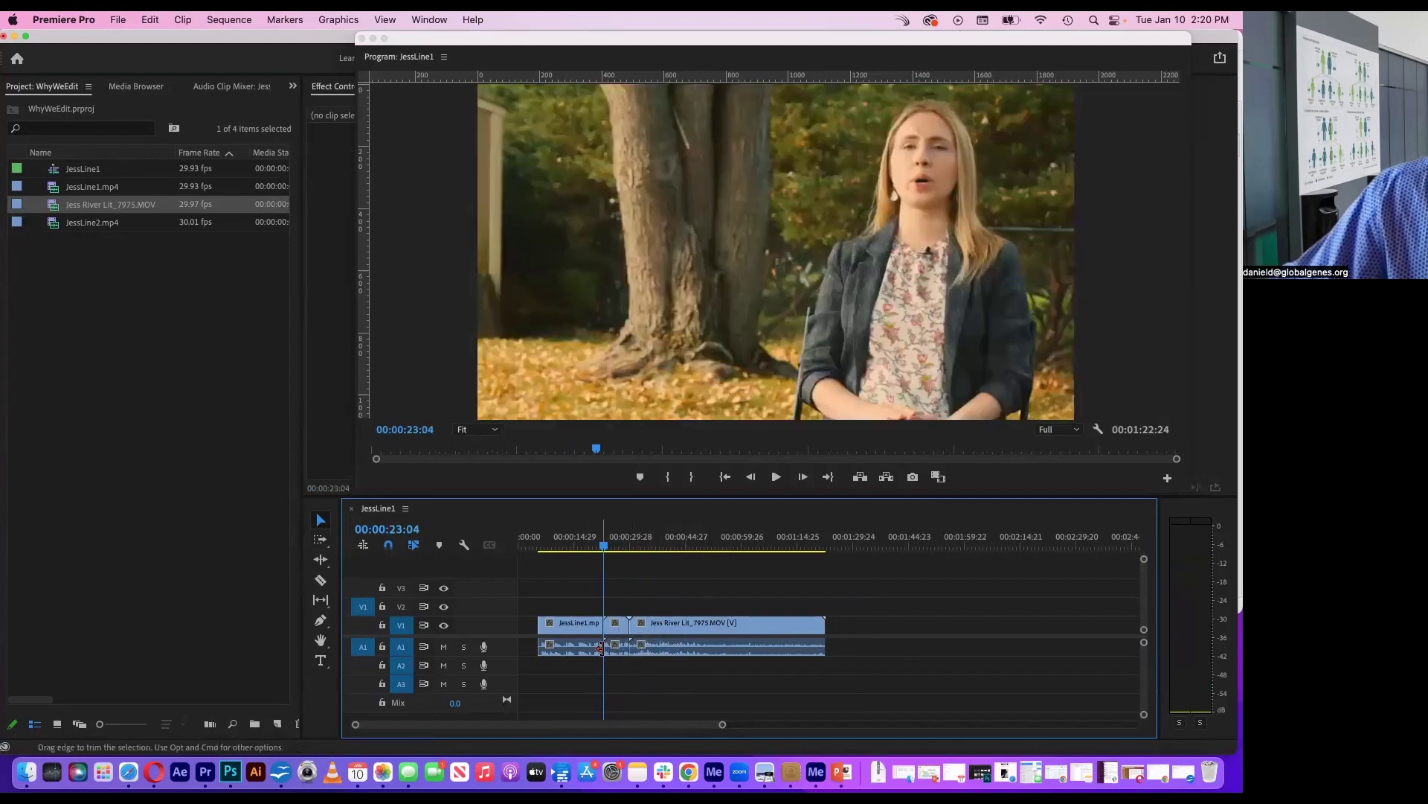
{"action": "left_click_drag", "start_coordinate": [484, 544], "coordinate": [544, 542]}
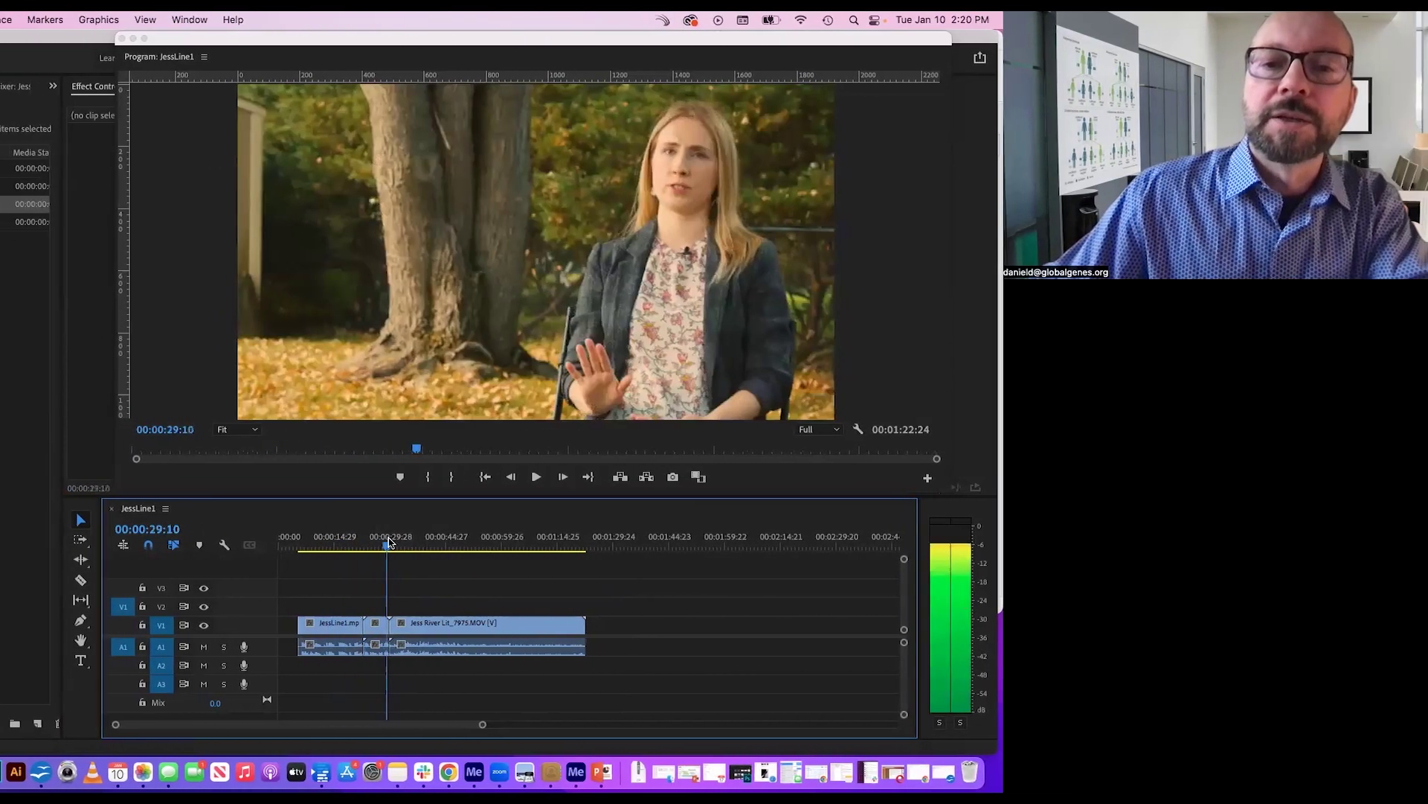
{"action": "left_click_drag", "start_coordinate": [388, 544], "coordinate": [303, 555]}
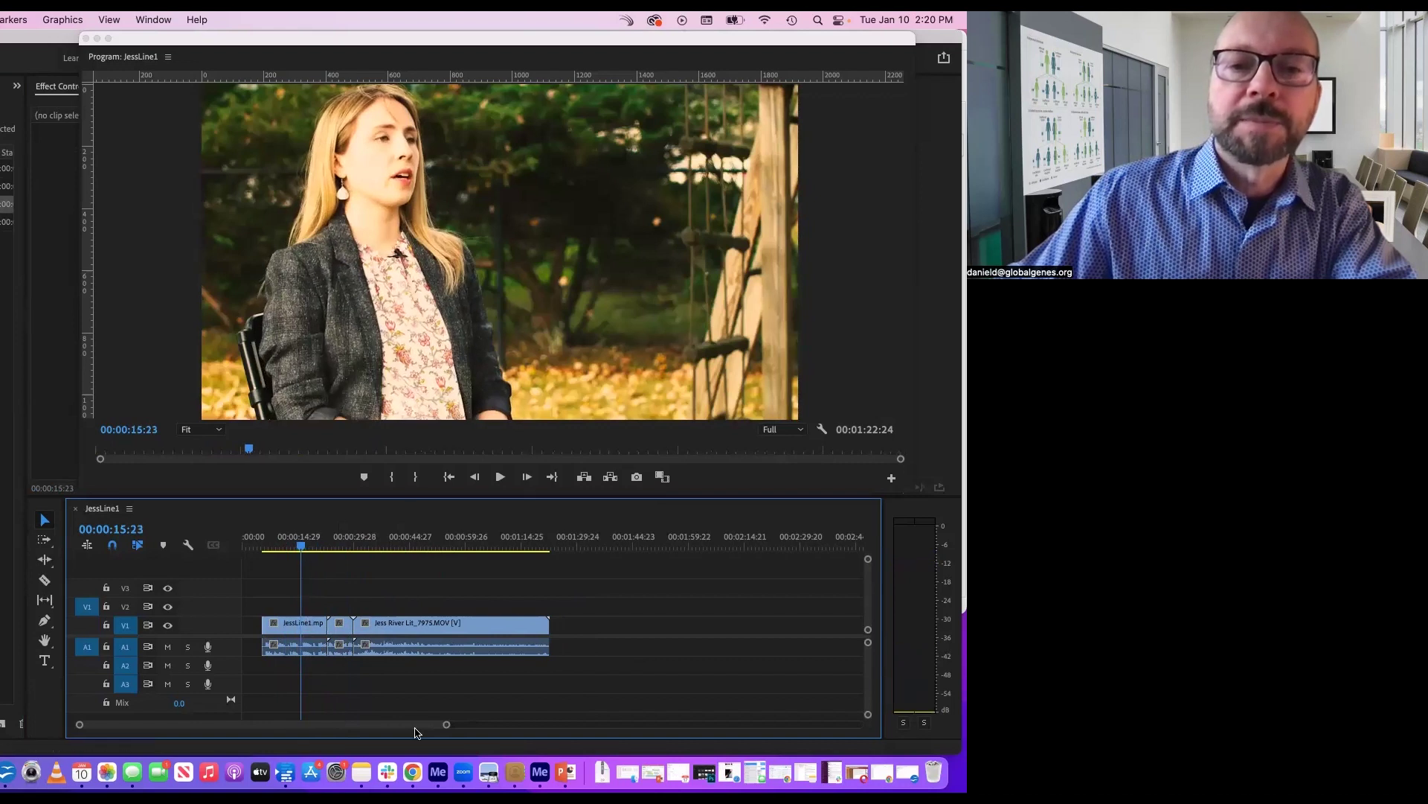
Expand the heights of the V1 and A1 tracks to show clip thumbnails and larger audio waveforms.
{"action": "left_click_drag", "start_coordinate": [117, 617], "coordinate": [118, 585]}
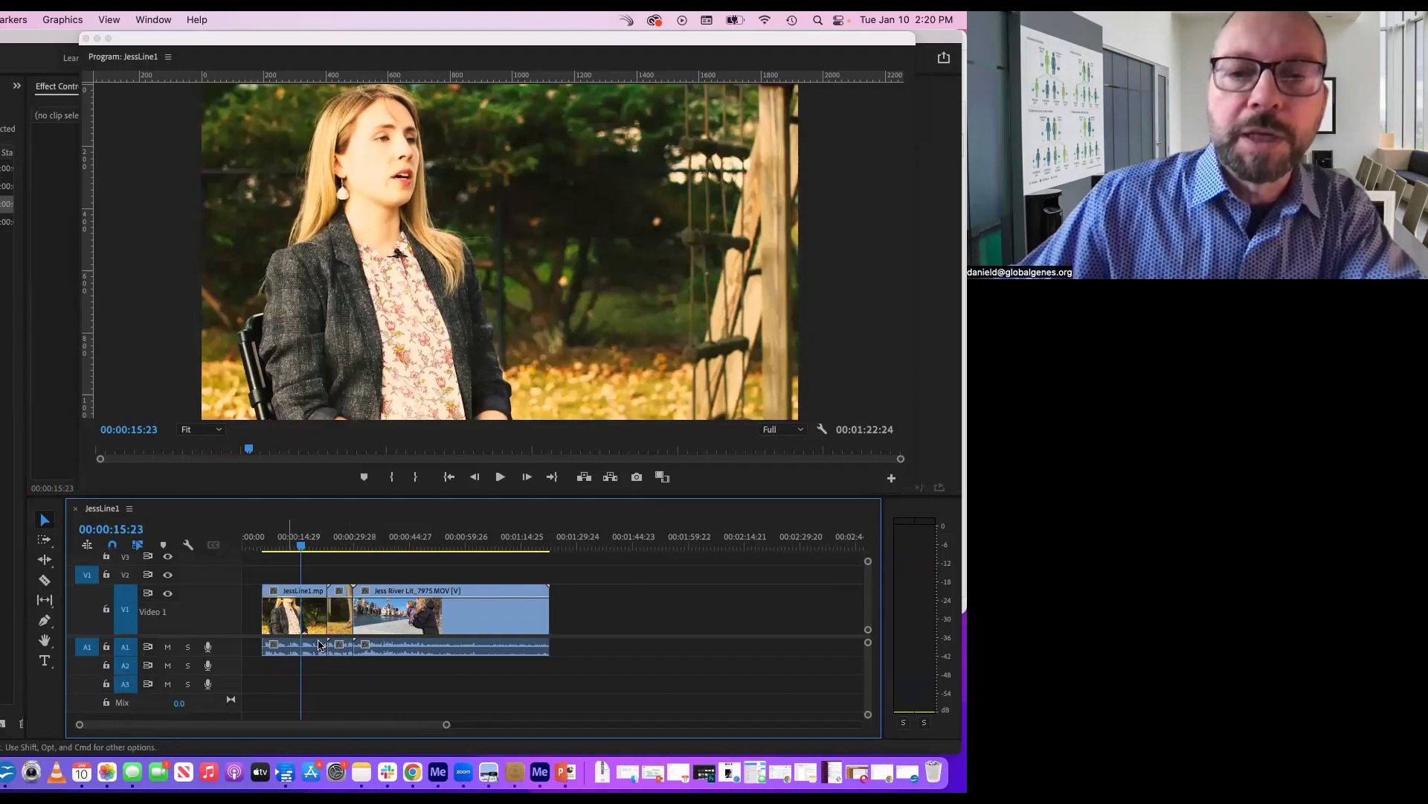
{"action": "left_click_drag", "start_coordinate": [122, 653], "coordinate": [118, 695]}
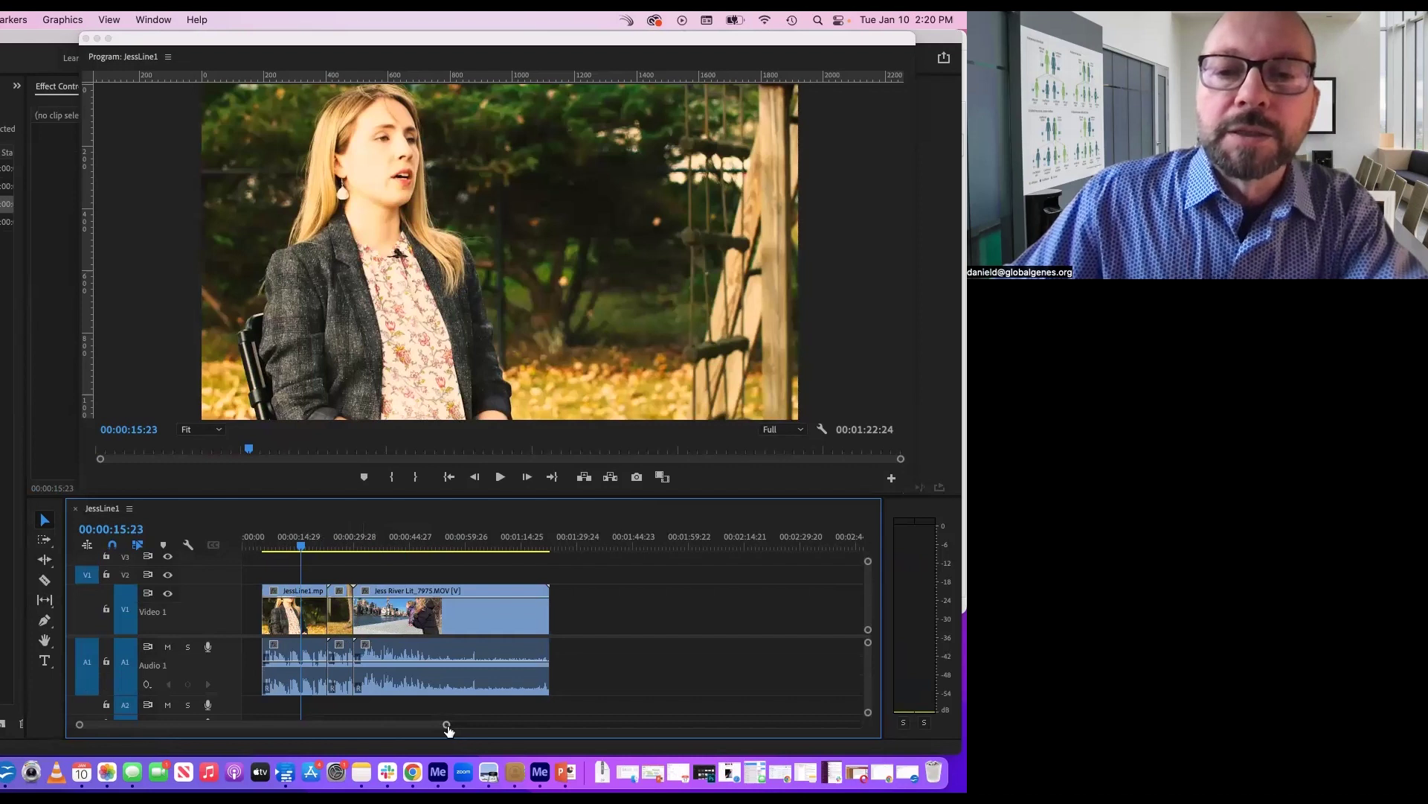
{"action": "left_click_drag", "start_coordinate": [448, 727], "coordinate": [405, 729]}
Cut the JessLine1.mp4 clip with the Razor tool at 00:00:10:04 and again at 00:00:11:17.
{"action": "left_click", "coordinate": [326, 544]}
{"action": "key", "text": "space"}
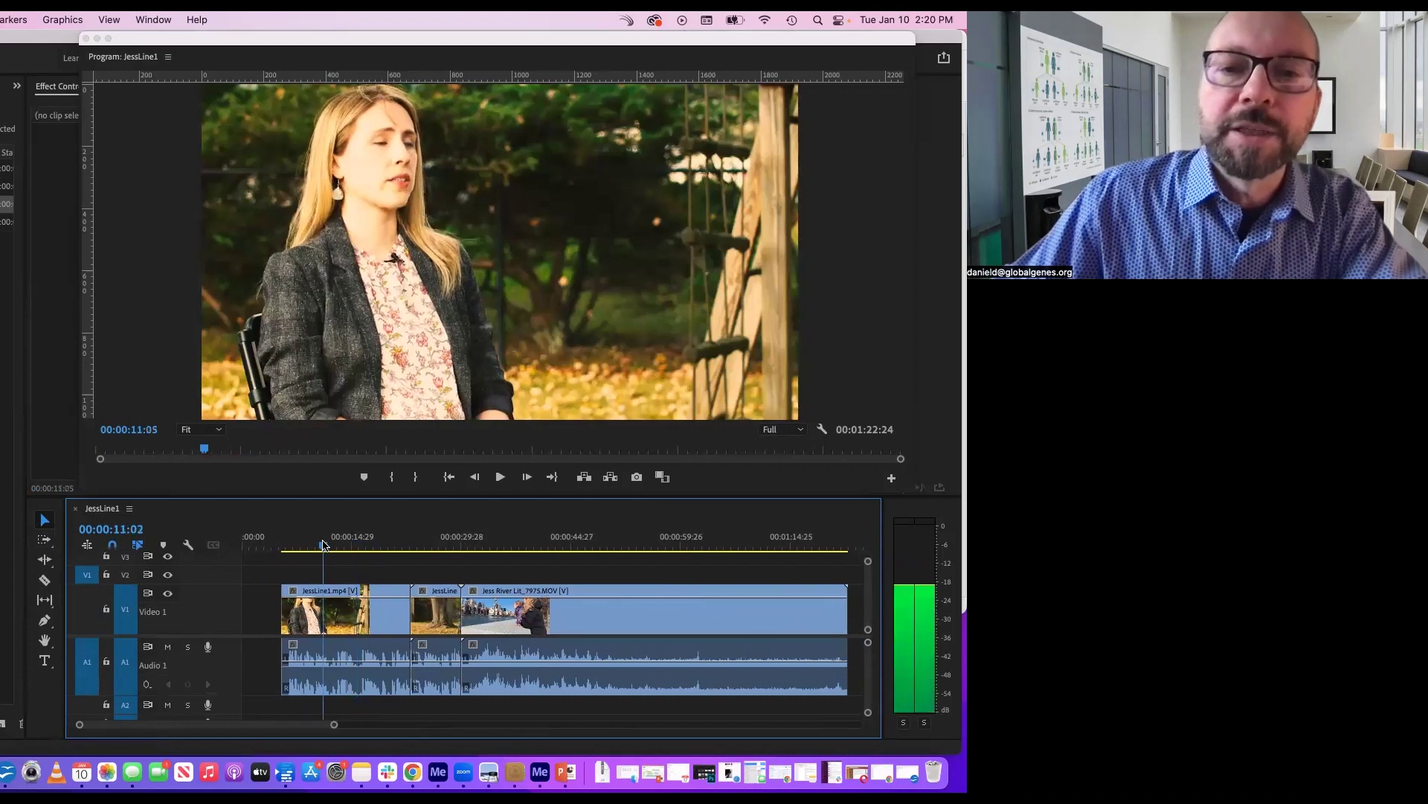
{"action": "left_click_drag", "start_coordinate": [339, 543], "coordinate": [317, 549]}
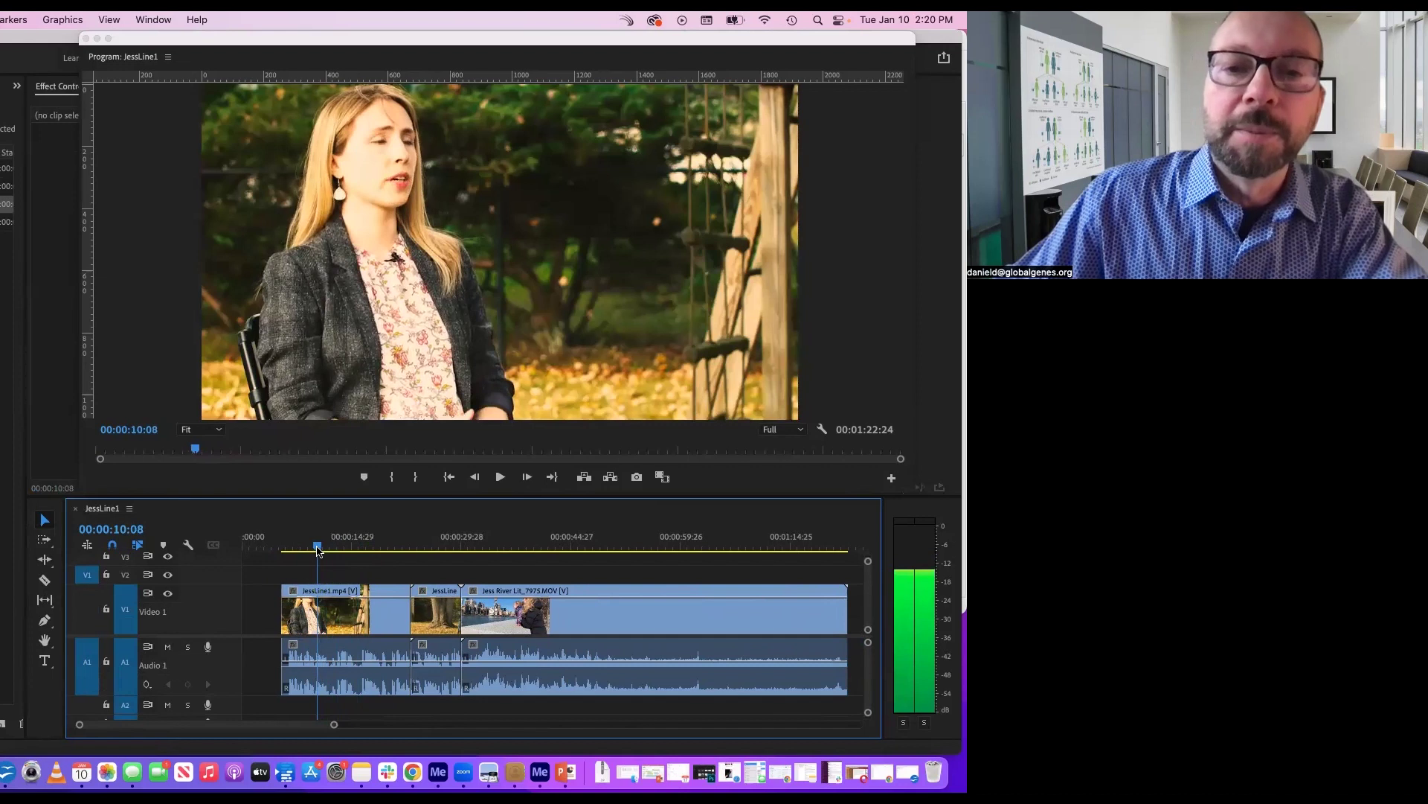
{"action": "left_click_drag", "start_coordinate": [317, 549], "coordinate": [316, 550]}
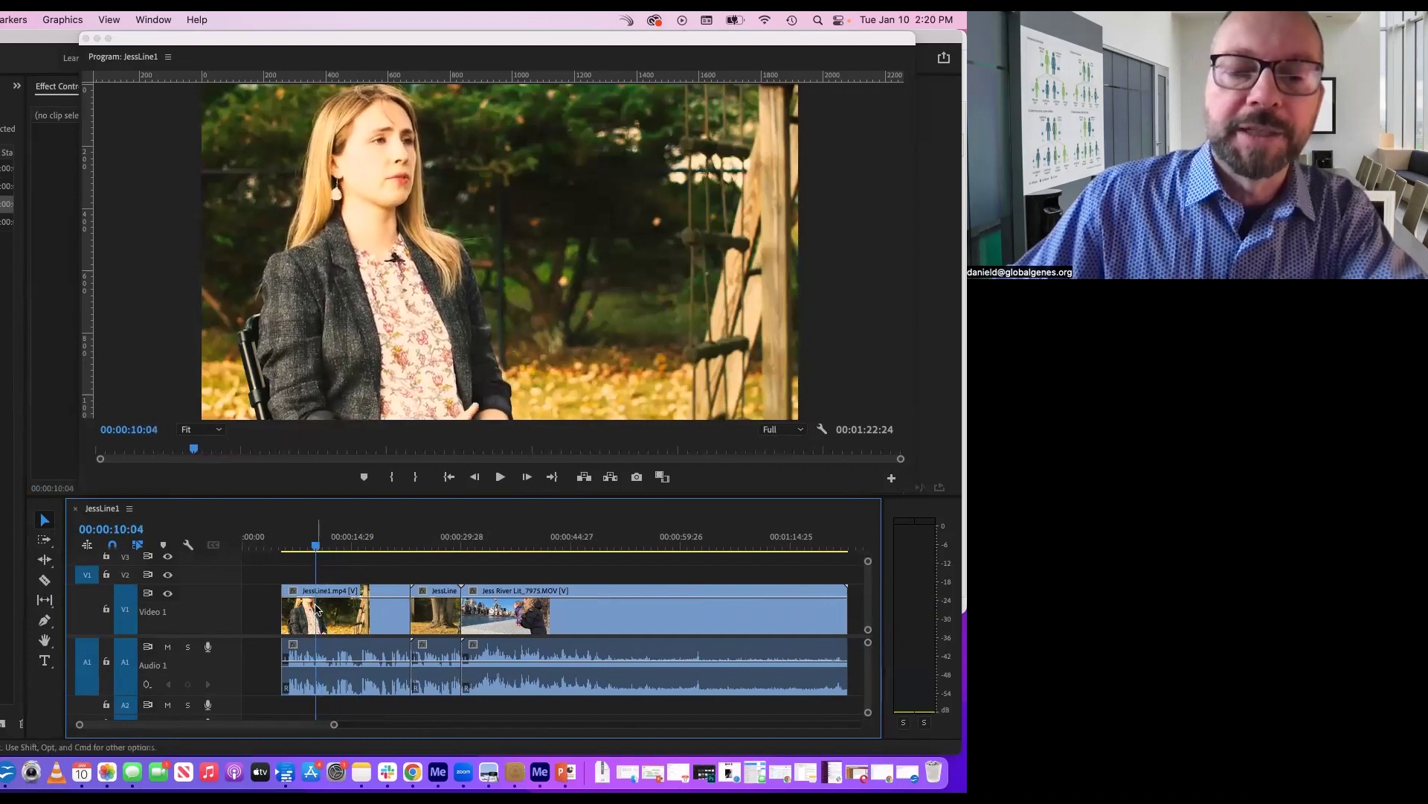
{"action": "left_click", "coordinate": [45, 580]}
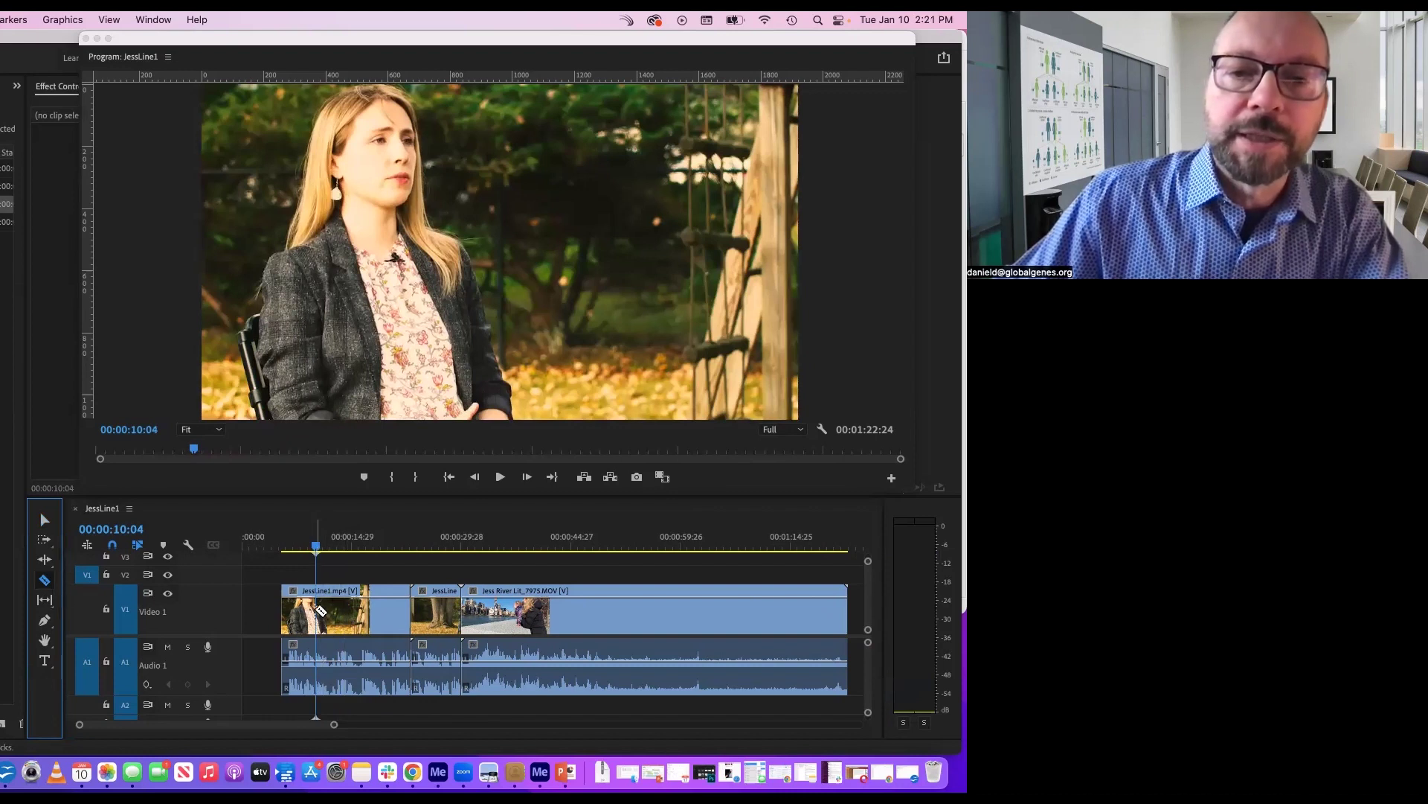
{"action": "left_click", "coordinate": [319, 611]}
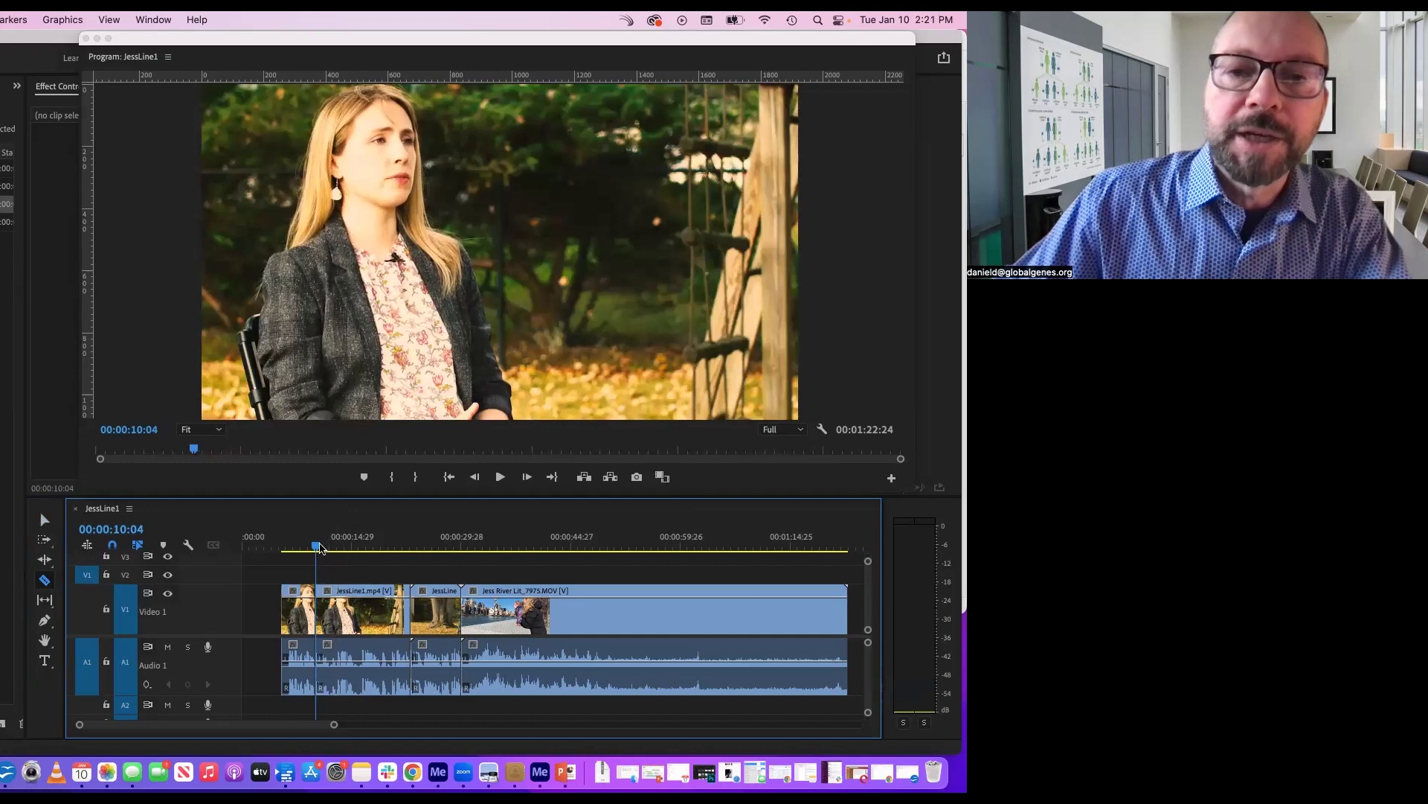
{"action": "key", "text": "space"}
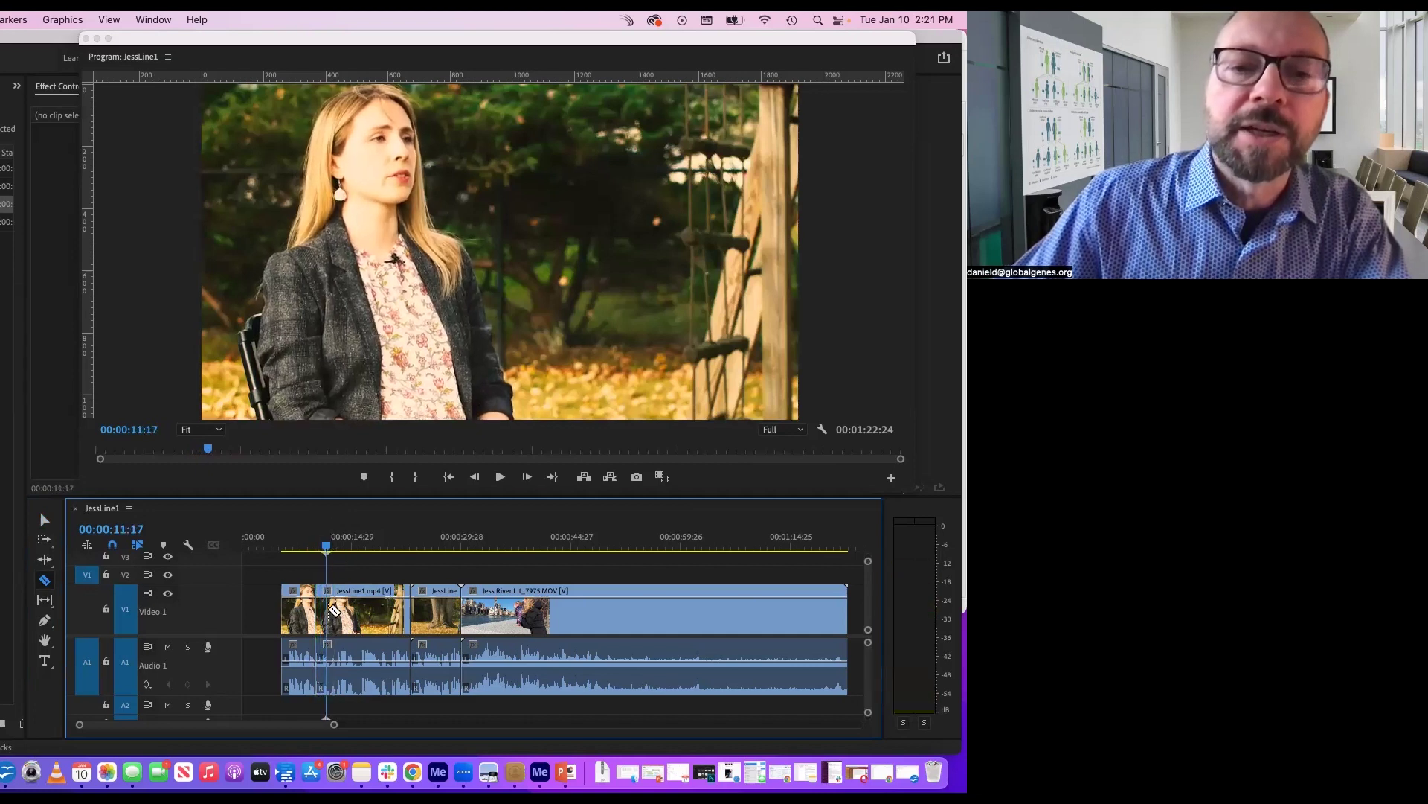
{"action": "left_click", "coordinate": [333, 618]}
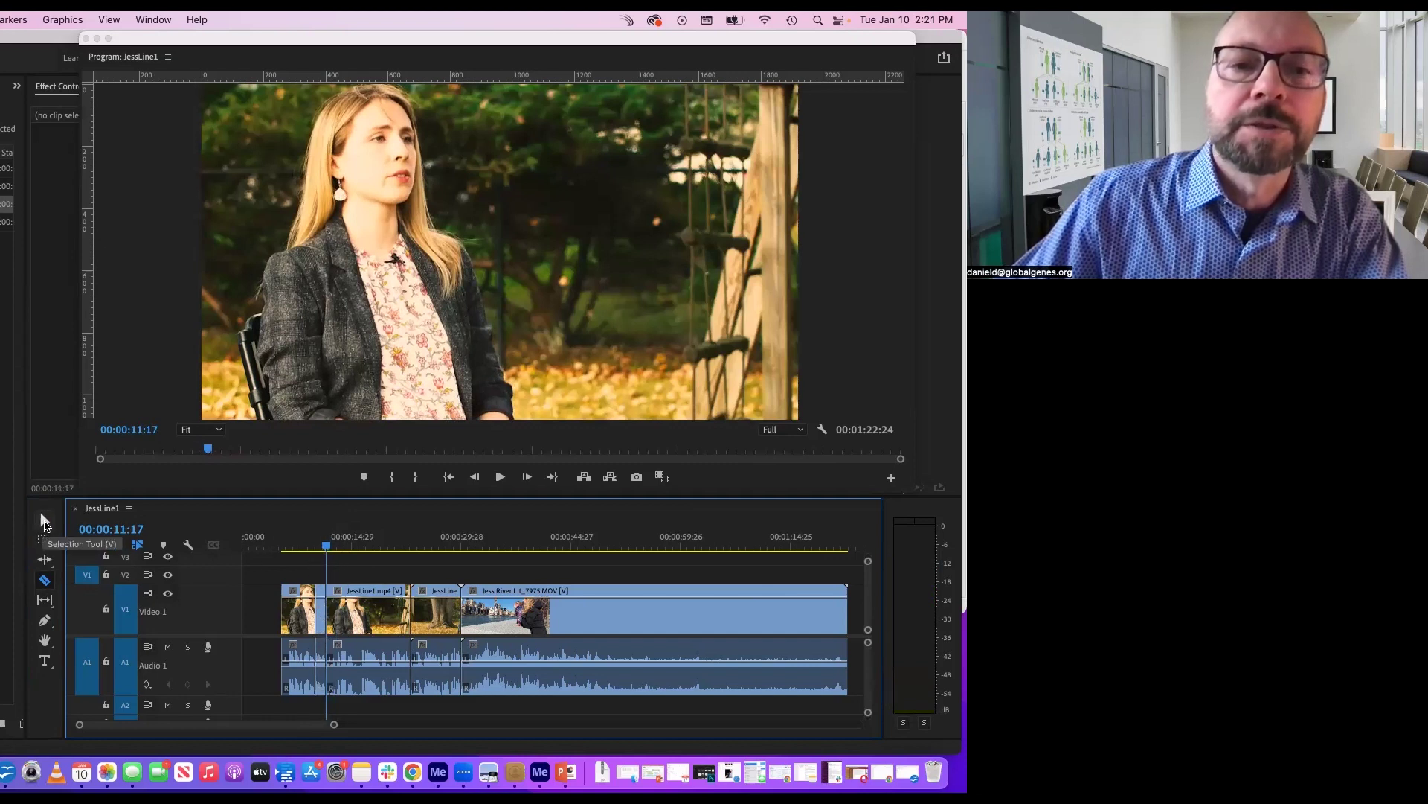
Delete the short JessLine1.mp4 segment between the two cuts and move the first piece against the following one to close the gap.
{"action": "left_click", "coordinate": [45, 521]}
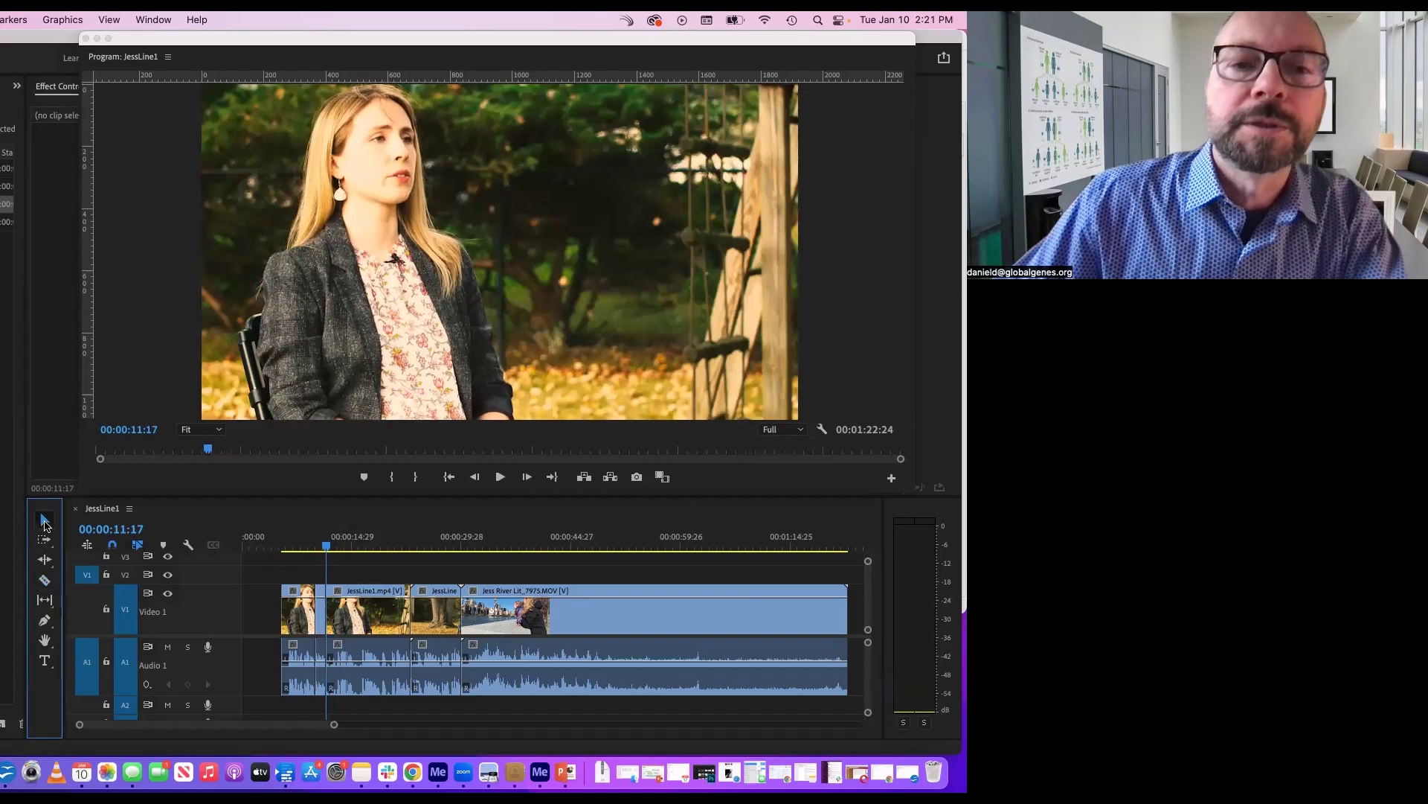
{"action": "left_click", "coordinate": [322, 619]}
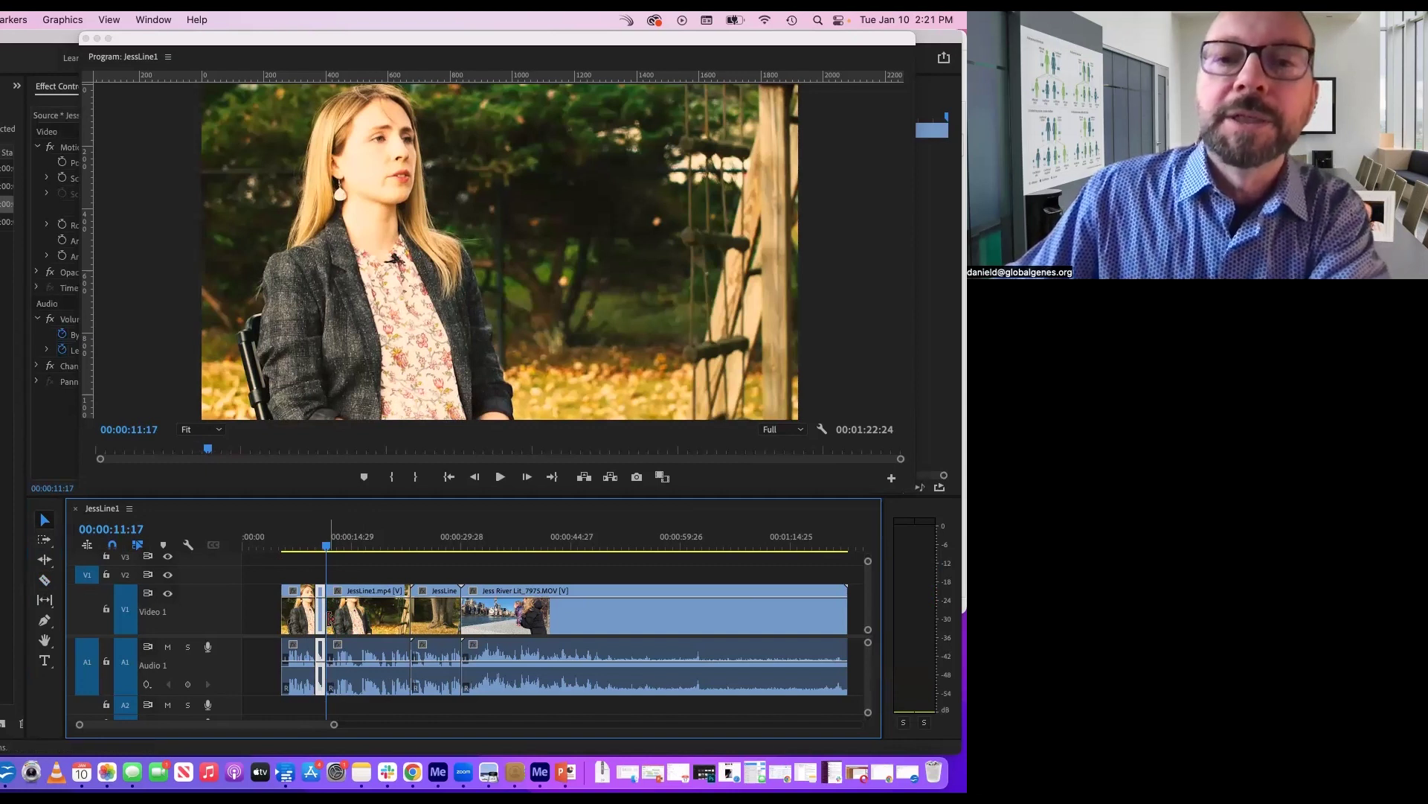
{"action": "key", "text": "Delete"}
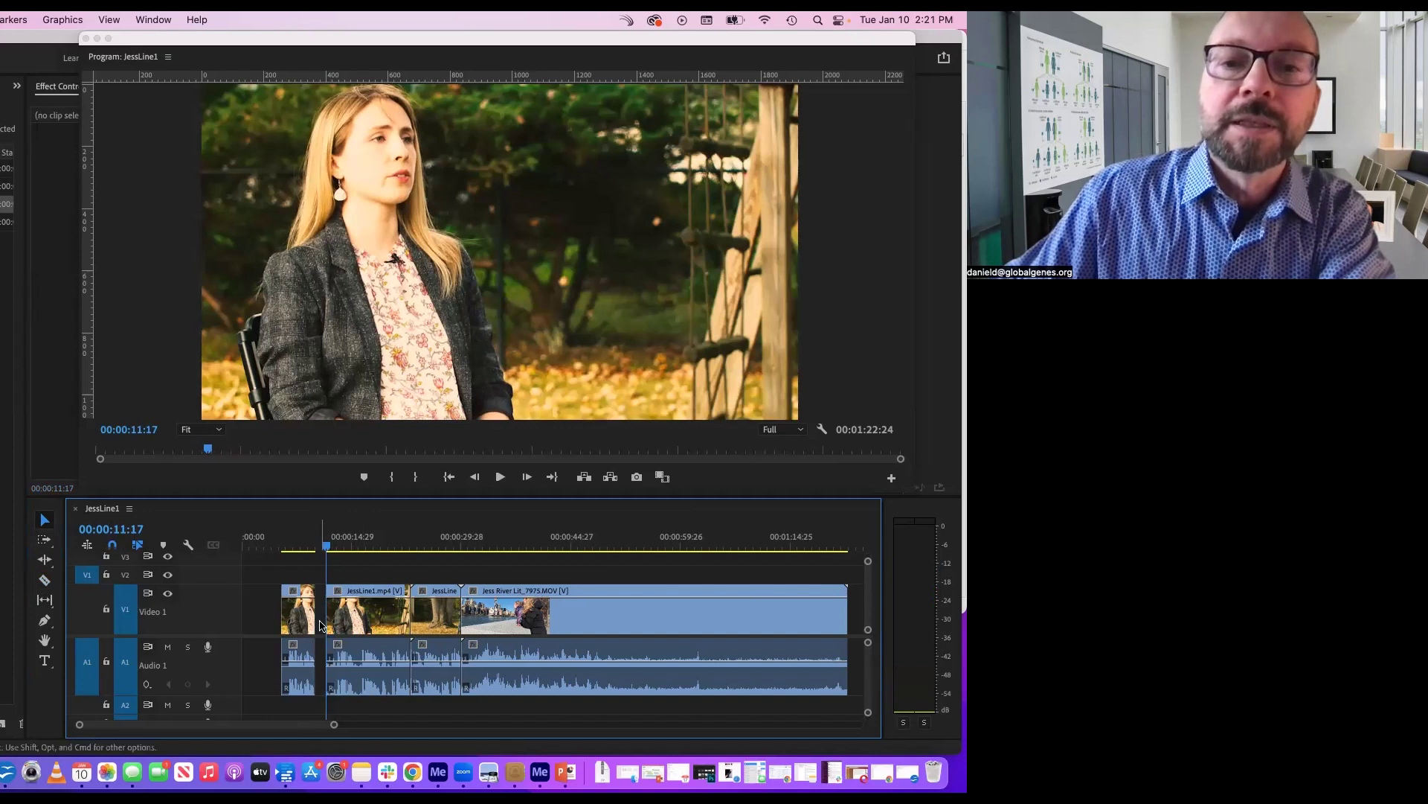
{"action": "right_click", "coordinate": [321, 629]}
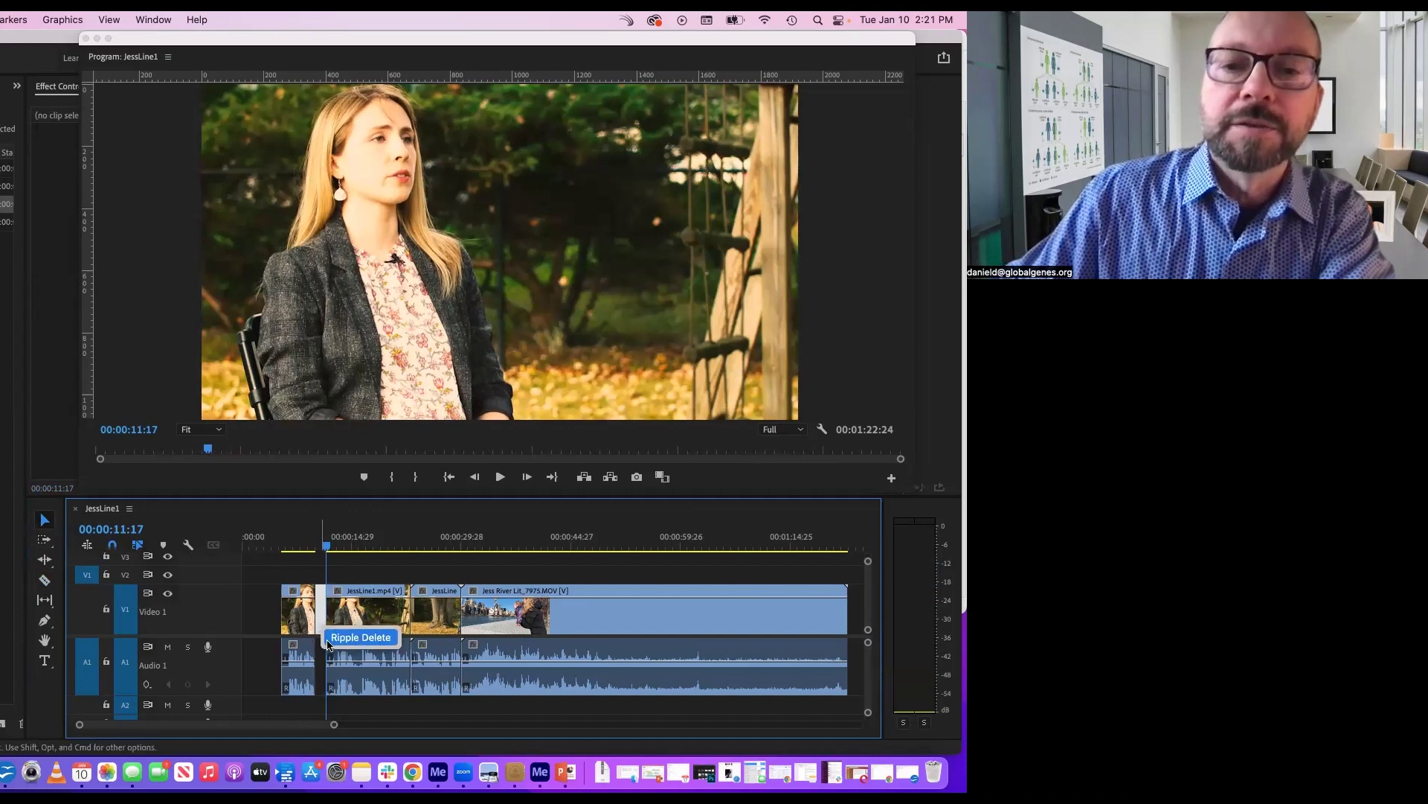
{"action": "left_click", "coordinate": [260, 573]}
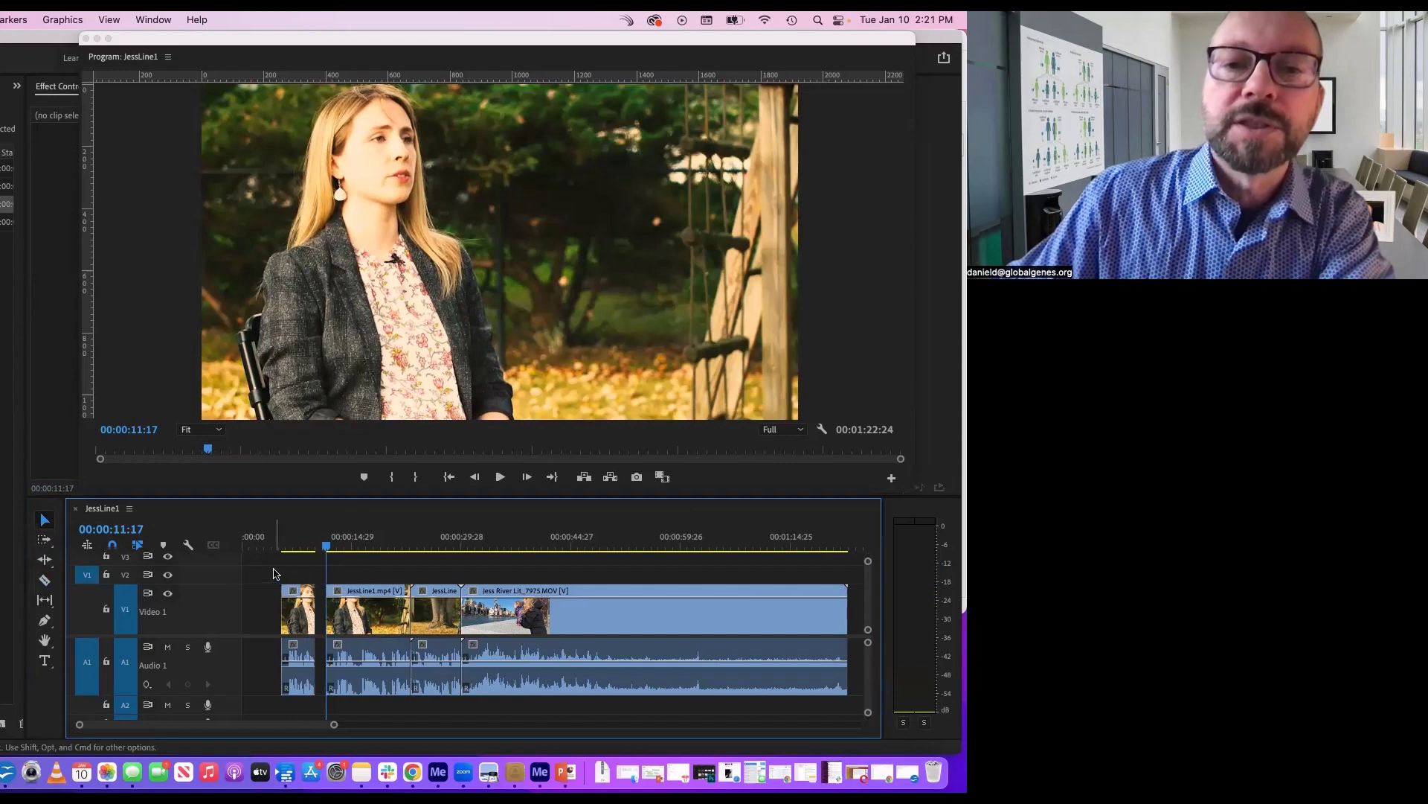
{"action": "left_click", "coordinate": [290, 612]}
{"action": "left_click_drag", "start_coordinate": [292, 615], "coordinate": [302, 615]}
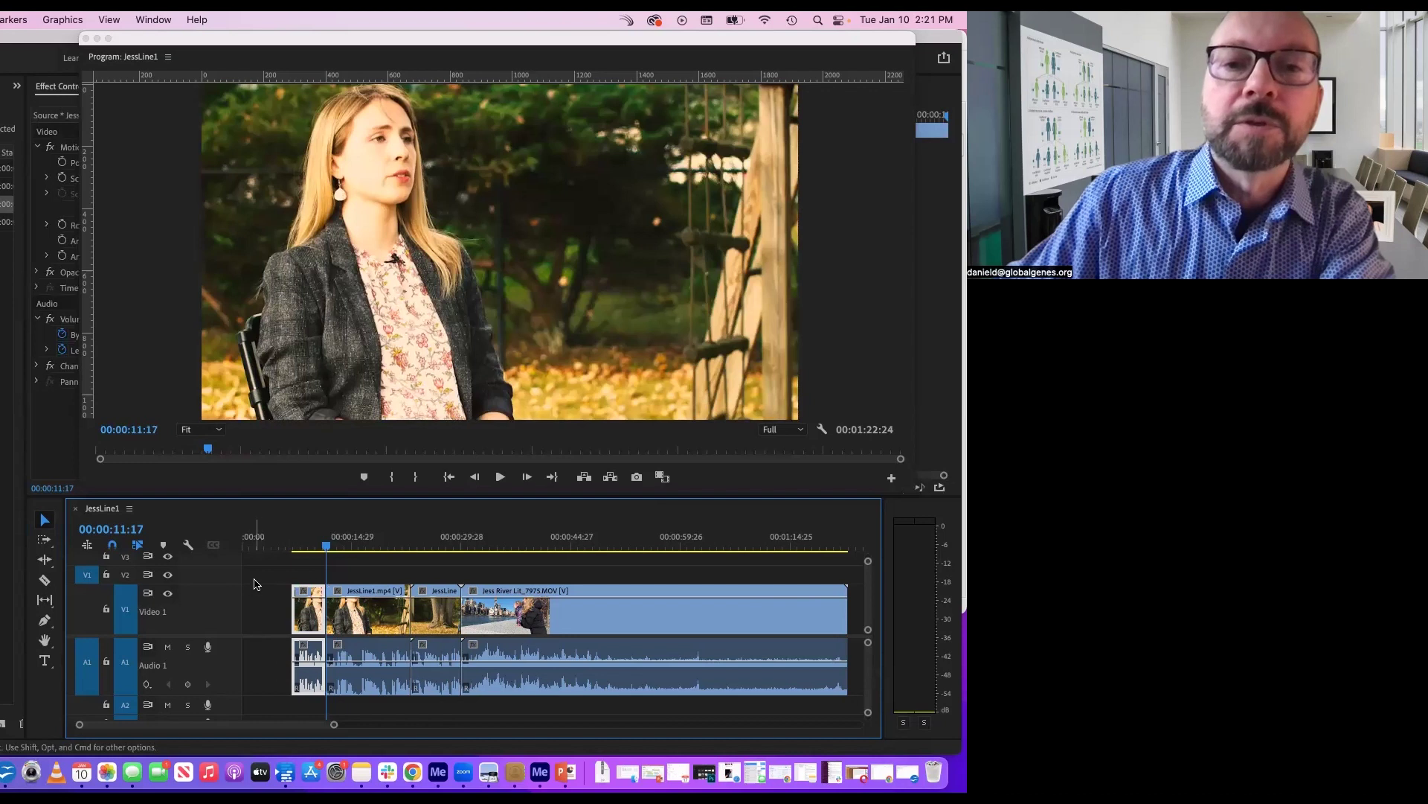
Select all clips in the sequence and move them together about 5 seconds earlier, then scrub around the new cut.
{"action": "left_click_drag", "start_coordinate": [265, 544], "coordinate": [543, 719]}
{"action": "left_click_drag", "start_coordinate": [627, 627], "coordinate": [582, 624]}
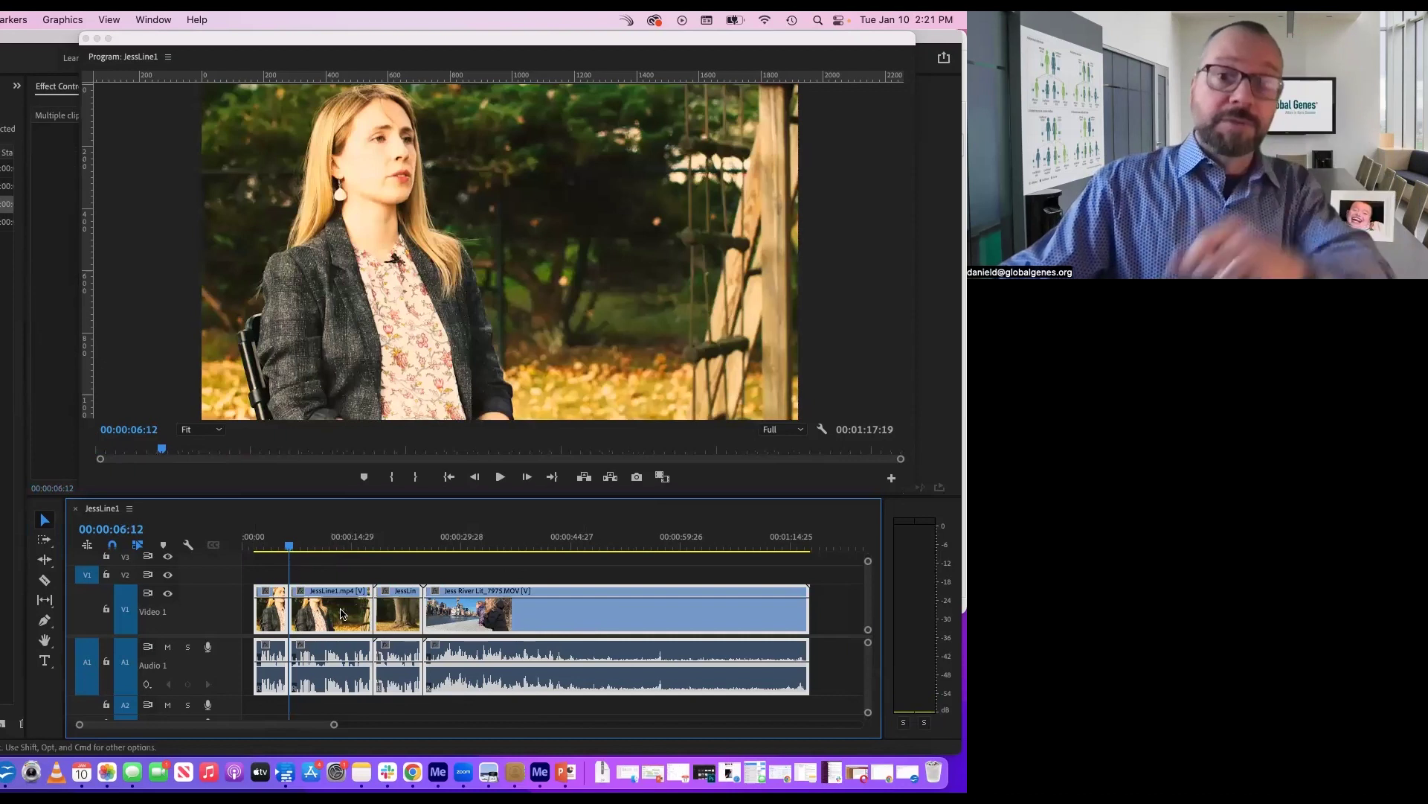
{"action": "left_click_drag", "start_coordinate": [292, 551], "coordinate": [291, 566]}
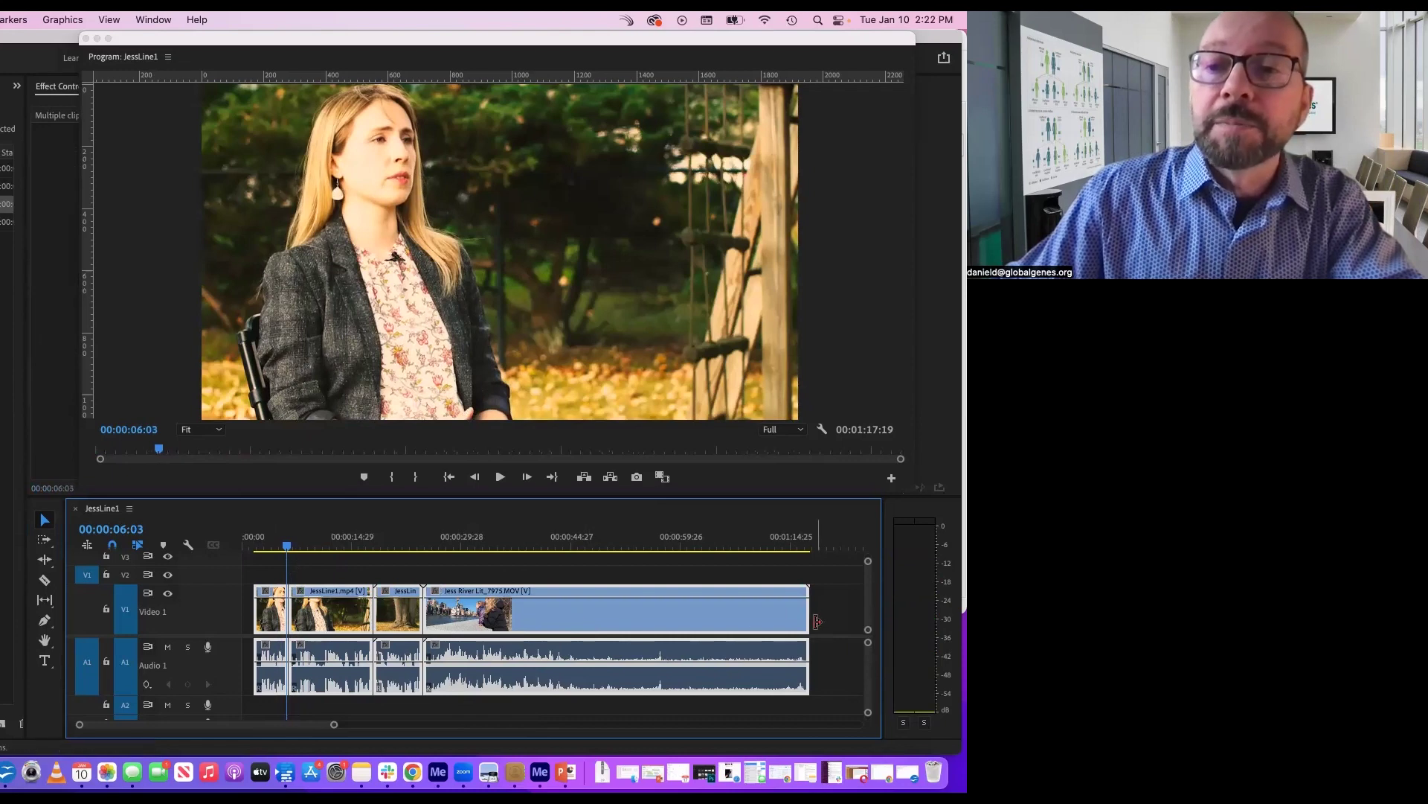
Trim the end of Jess River Lit_7975.MOV to a duration of 00:00:01:24 and move the clip away to start at 00:00:32:24.
{"action": "left_click_drag", "start_coordinate": [805, 615], "coordinate": [432, 613]}
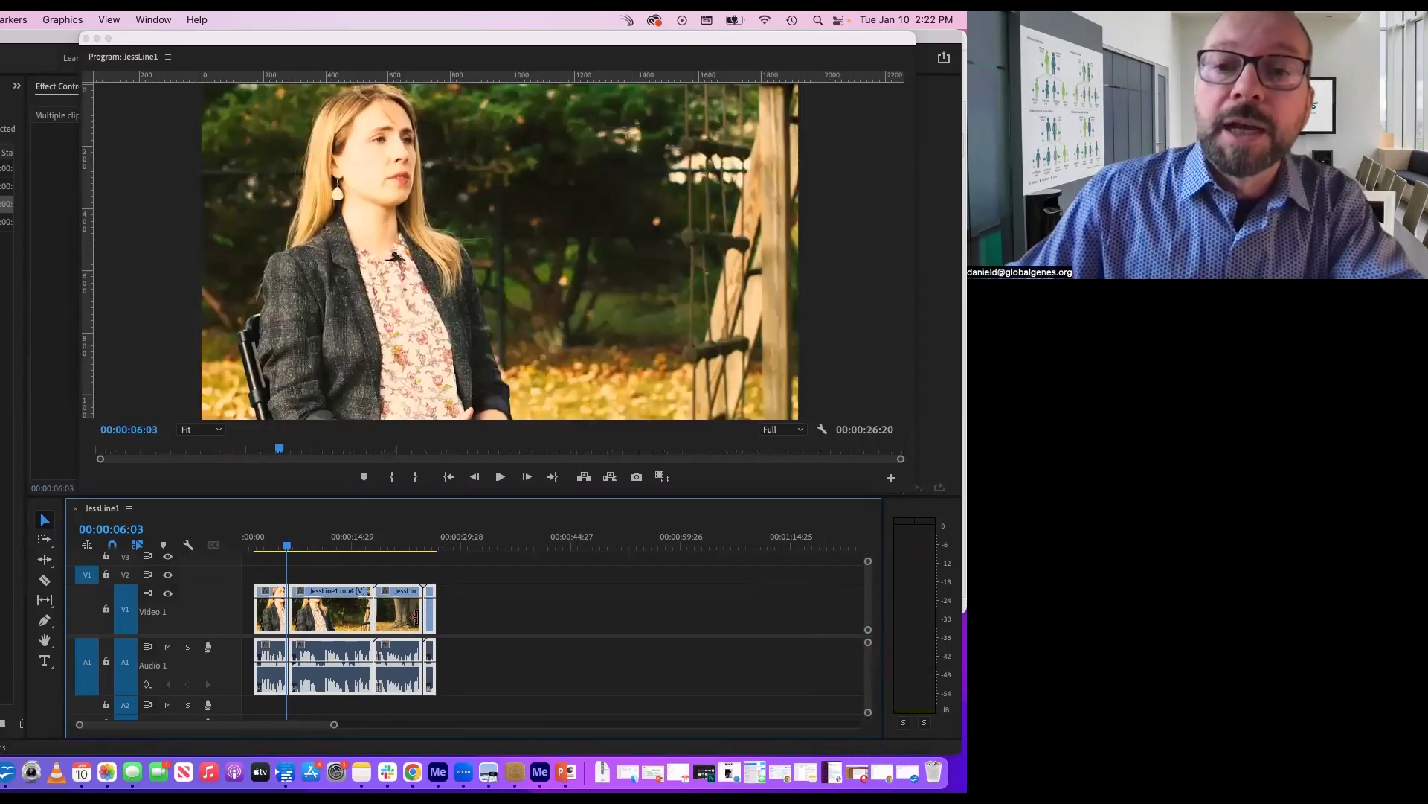
{"action": "left_click_drag", "start_coordinate": [429, 620], "coordinate": [500, 593]}
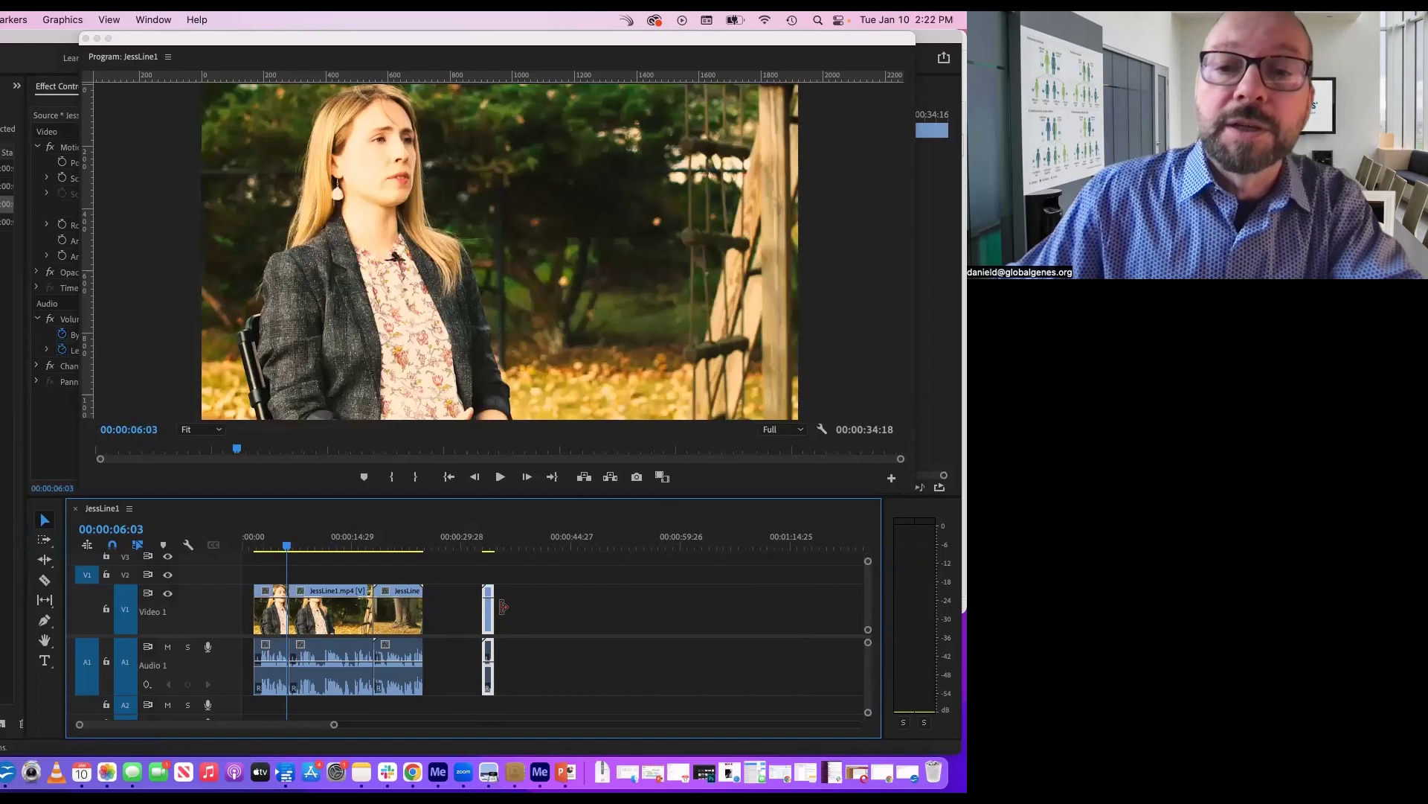
Lock the V1 track, delete only the audio of the Jess River Lit_7975.MOV clip, and unlock V1.
{"action": "left_click", "coordinate": [107, 609]}
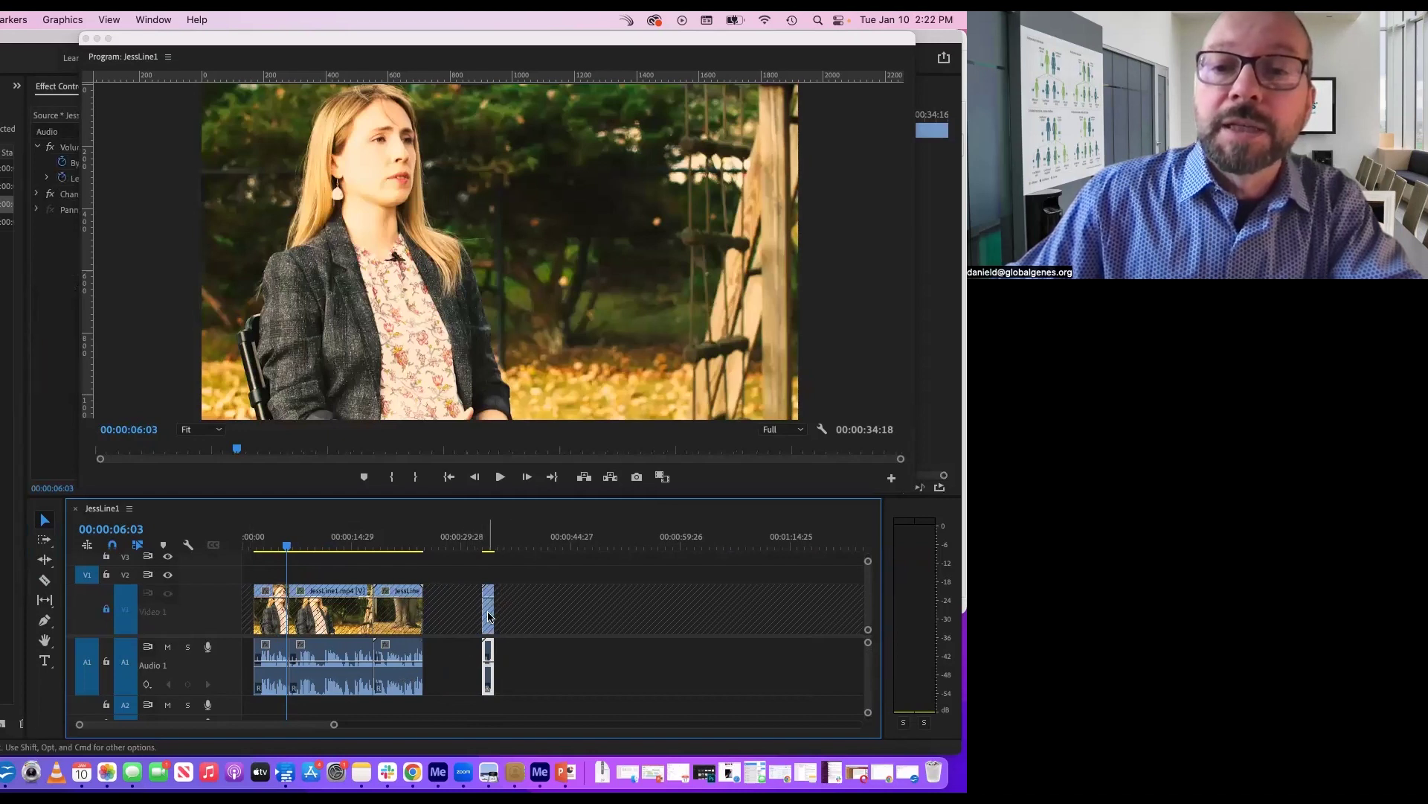
{"action": "left_click", "coordinate": [489, 655]}
{"action": "key", "text": "Delete"}
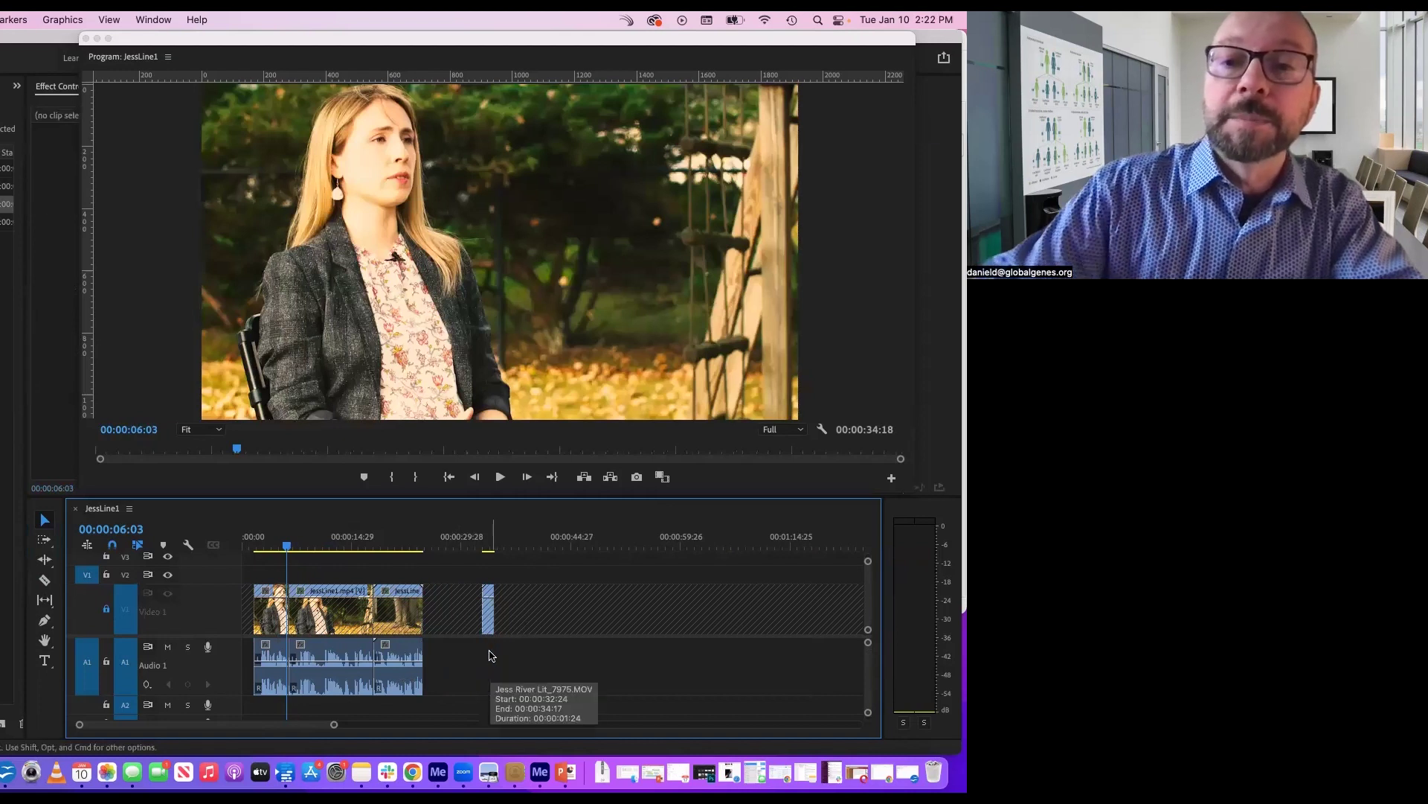
{"action": "left_click", "coordinate": [106, 609]}
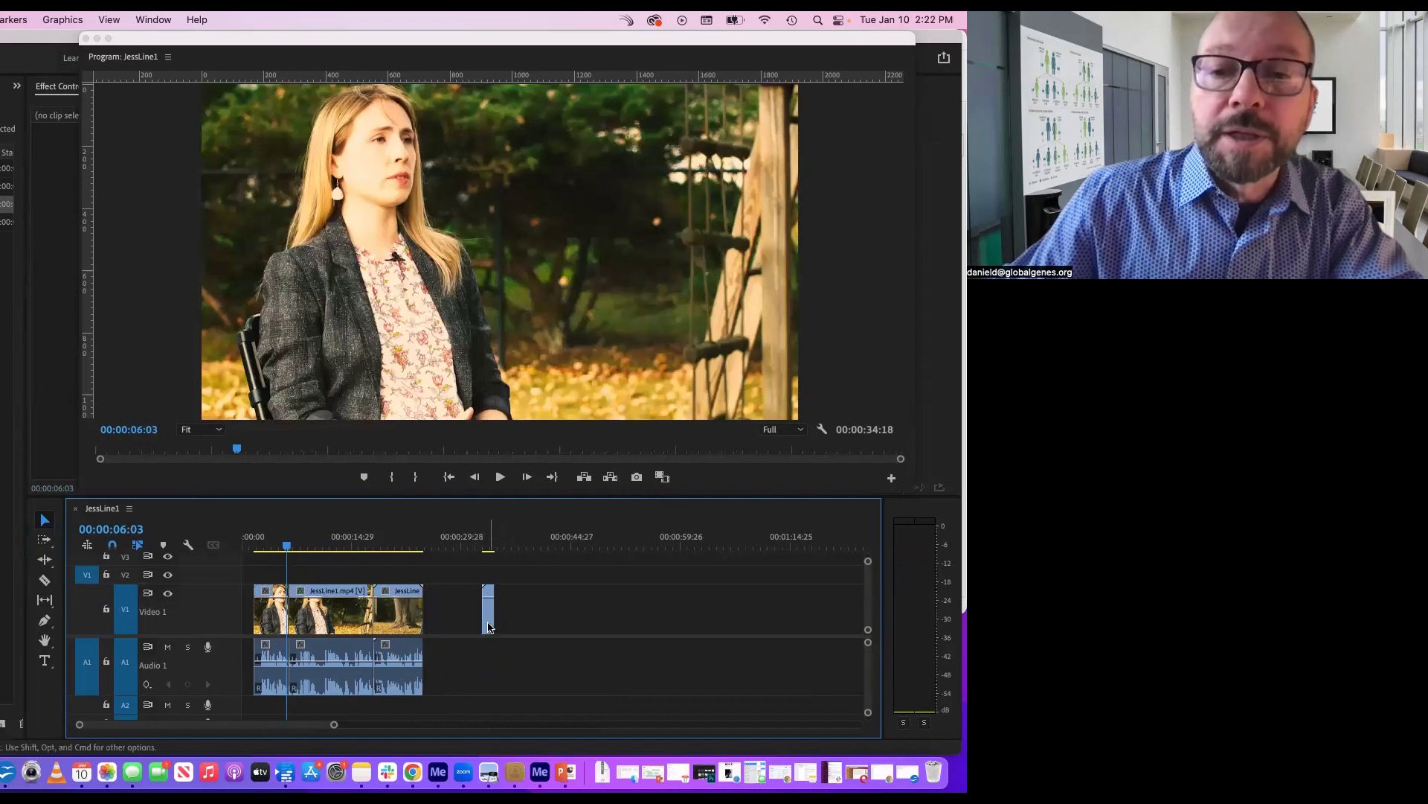
Place the Jess River Lit_7975.MOV video on V2 over the cut between the two JessLine1.mp4 pieces and scrub across it.
{"action": "left_click_drag", "start_coordinate": [488, 595], "coordinate": [347, 557]}
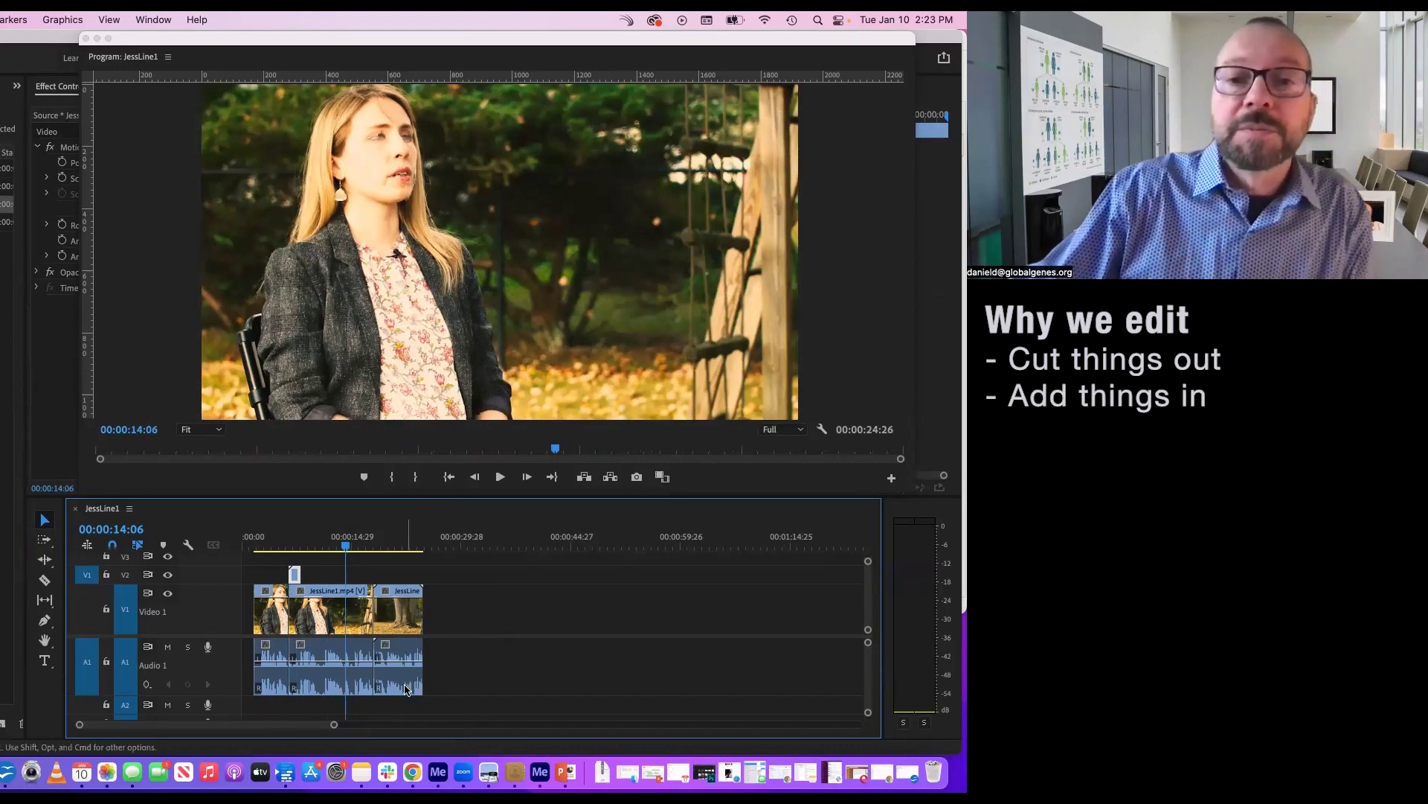
{"action": "left_click", "coordinate": [288, 544]}
{"action": "mouse_move", "coordinate": [296, 542]}
{"action": "left_mouse_down"}
{"action": "mouse_move", "coordinate": [302, 557]}
{"action": "mouse_move", "coordinate": [286, 557]}
{"action": "left_mouse_up"}
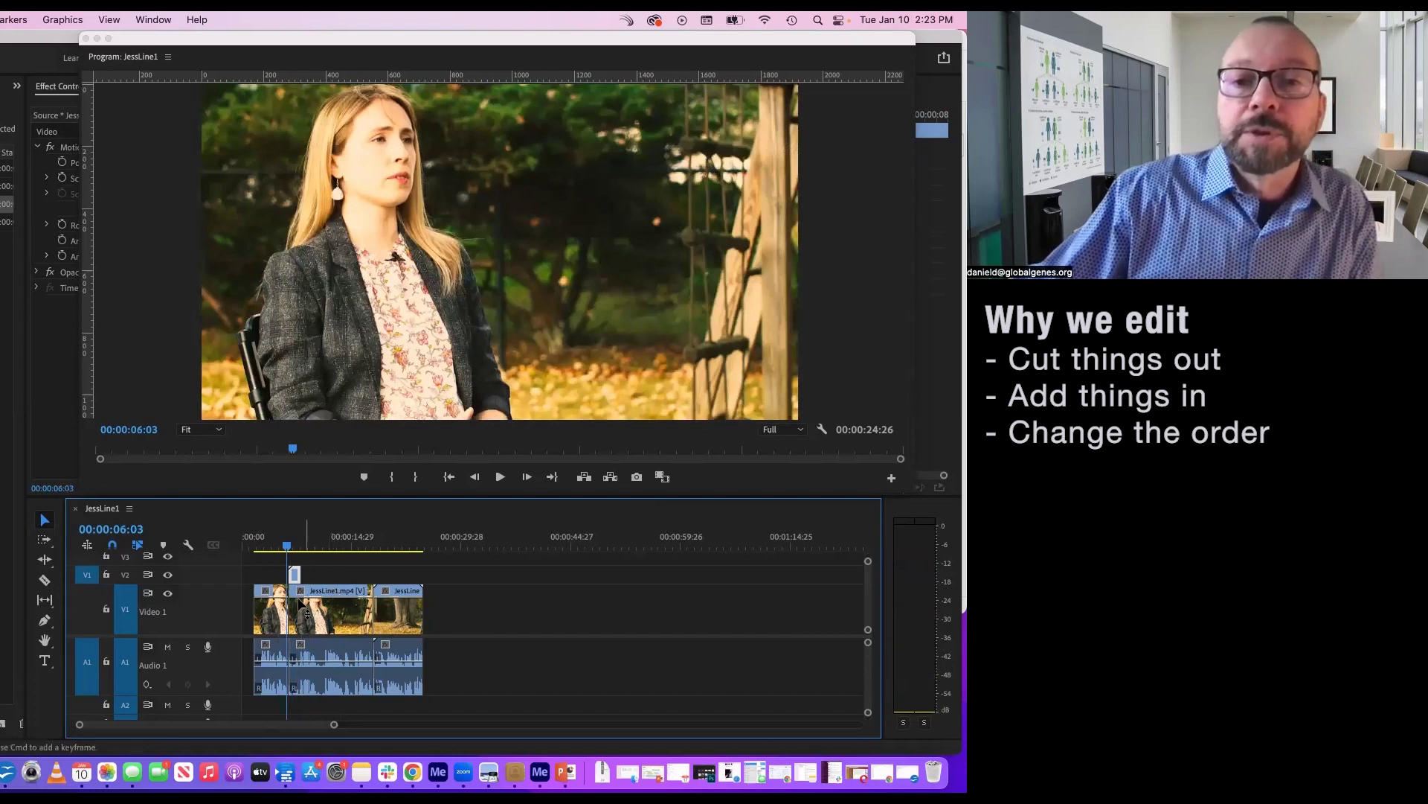
Move the last two interview clips about 7.5 seconds later and extend the end of the V2 B-roll clip to fill the gap.
{"action": "left_click_drag", "start_coordinate": [287, 541], "coordinate": [398, 672]}
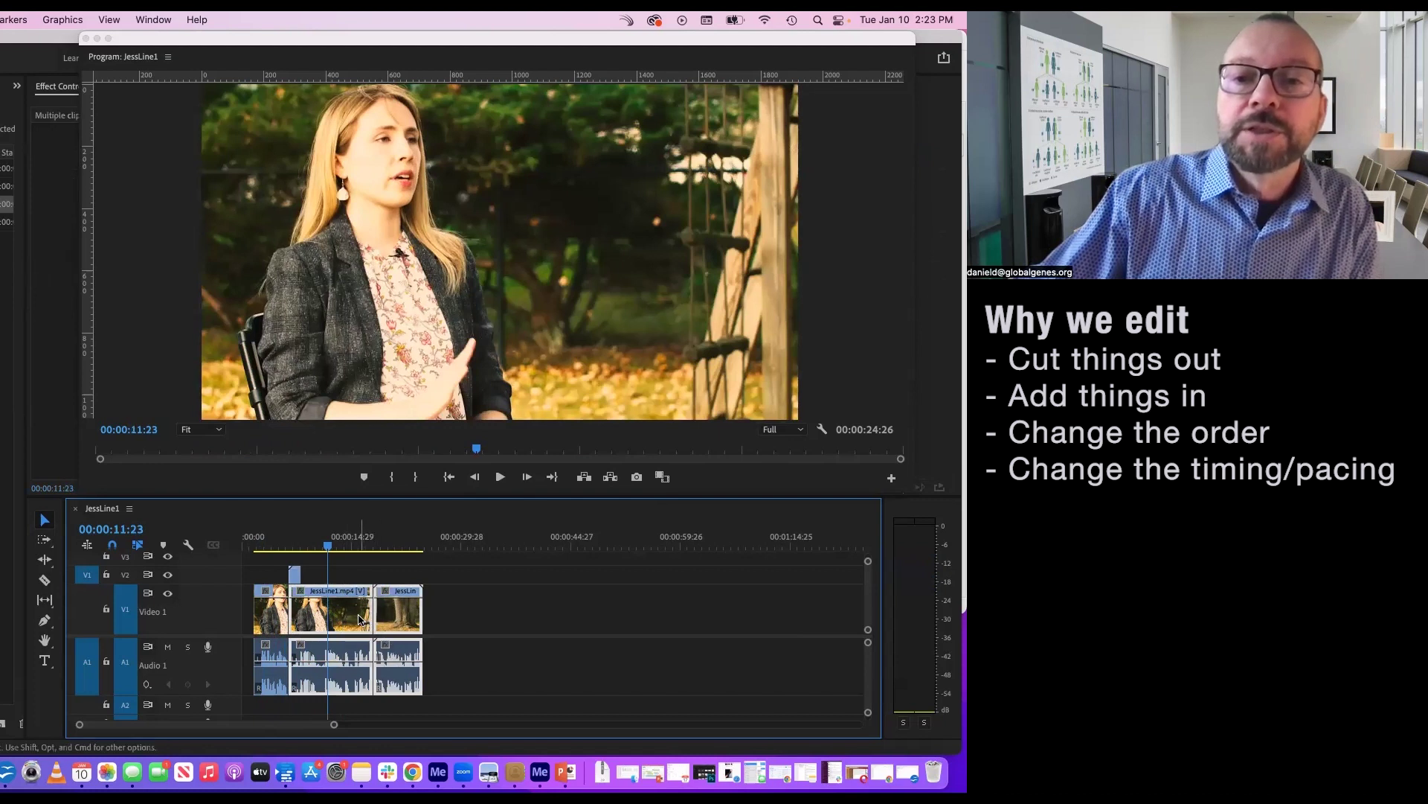
{"action": "left_click_drag", "start_coordinate": [369, 624], "coordinate": [403, 615]}
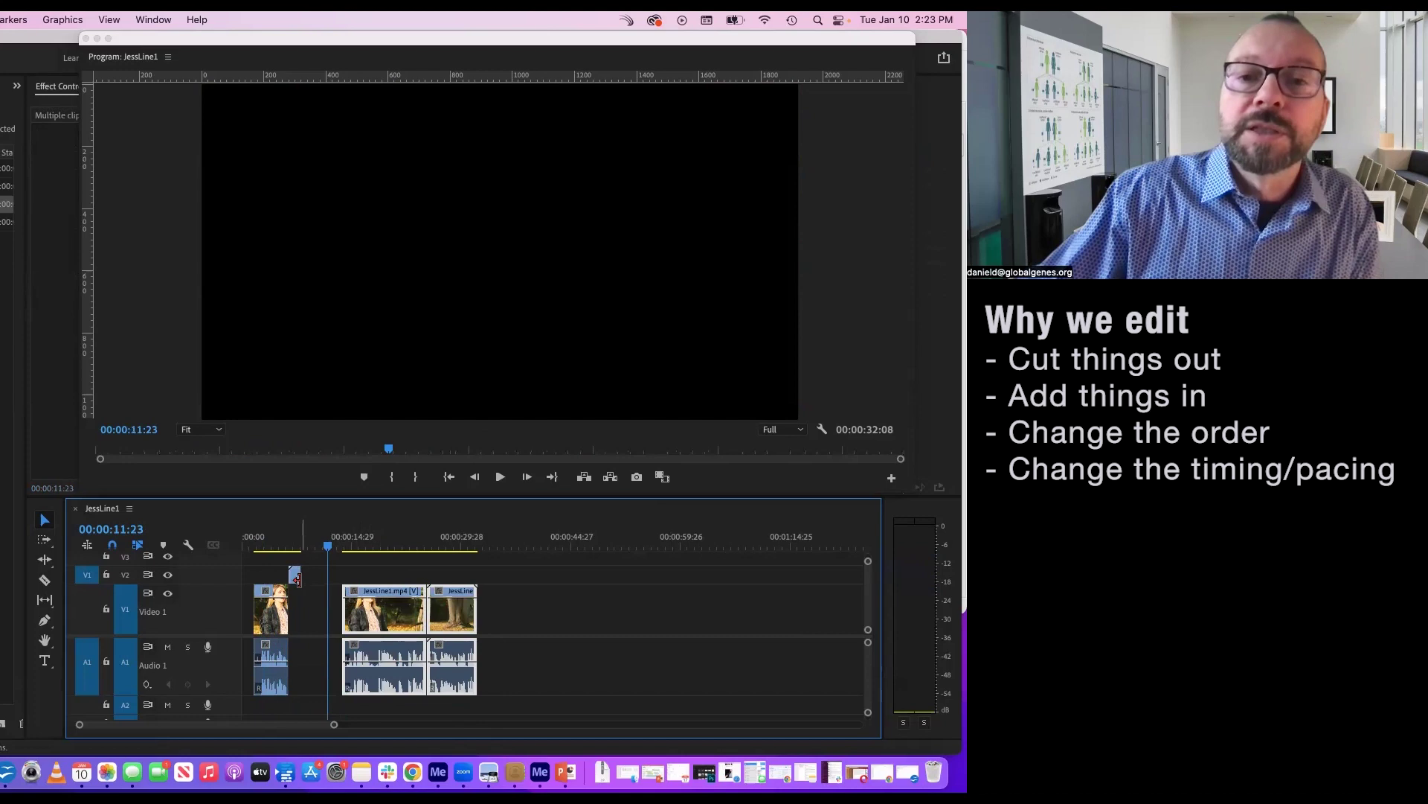
{"action": "left_click_drag", "start_coordinate": [299, 578], "coordinate": [341, 577]}
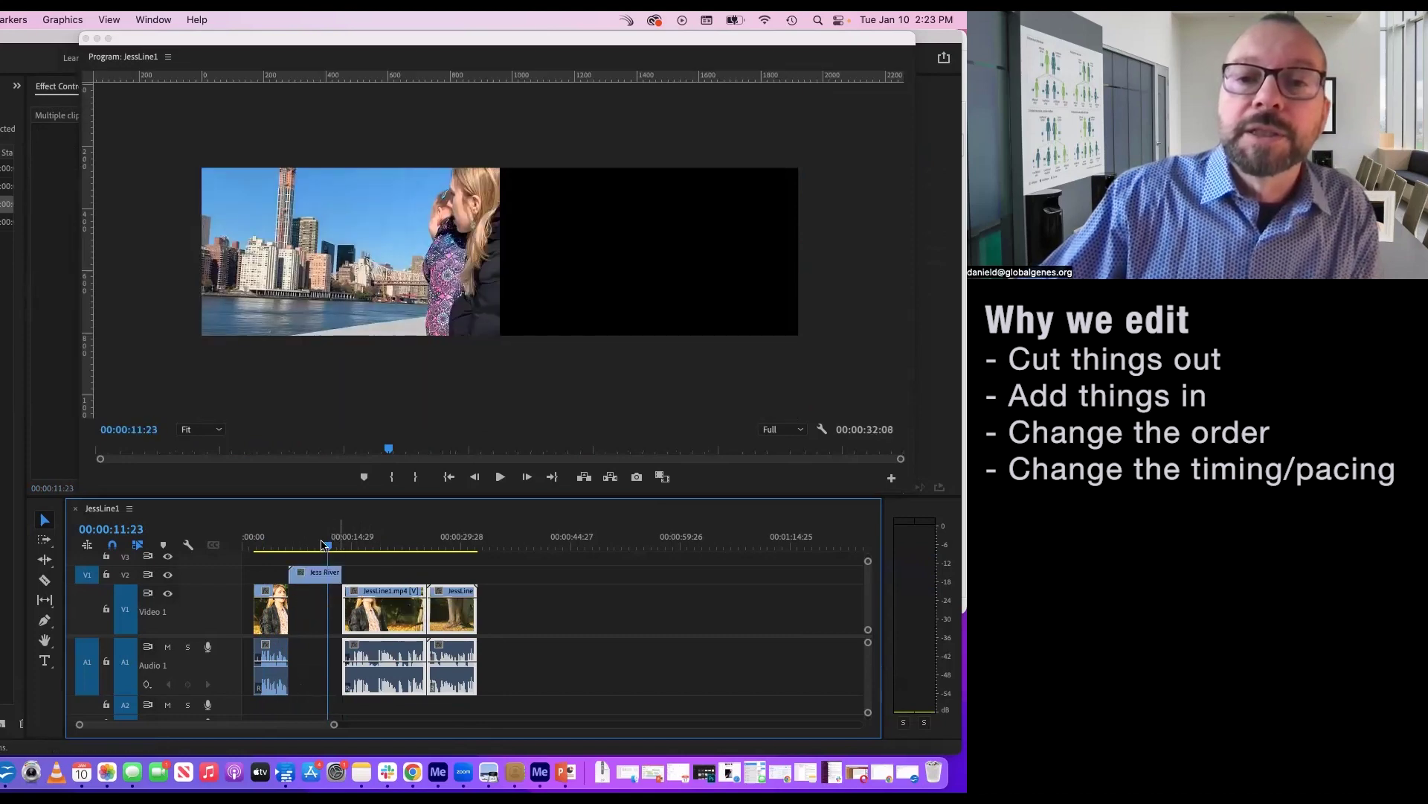
Scrub through the extended B-roll and the interview clips after it, ending at 00:00:17:11, and make the timeline area taller.
{"action": "left_click_drag", "start_coordinate": [276, 543], "coordinate": [358, 549]}
{"action": "left_click_drag", "start_coordinate": [447, 551], "coordinate": [369, 558]}
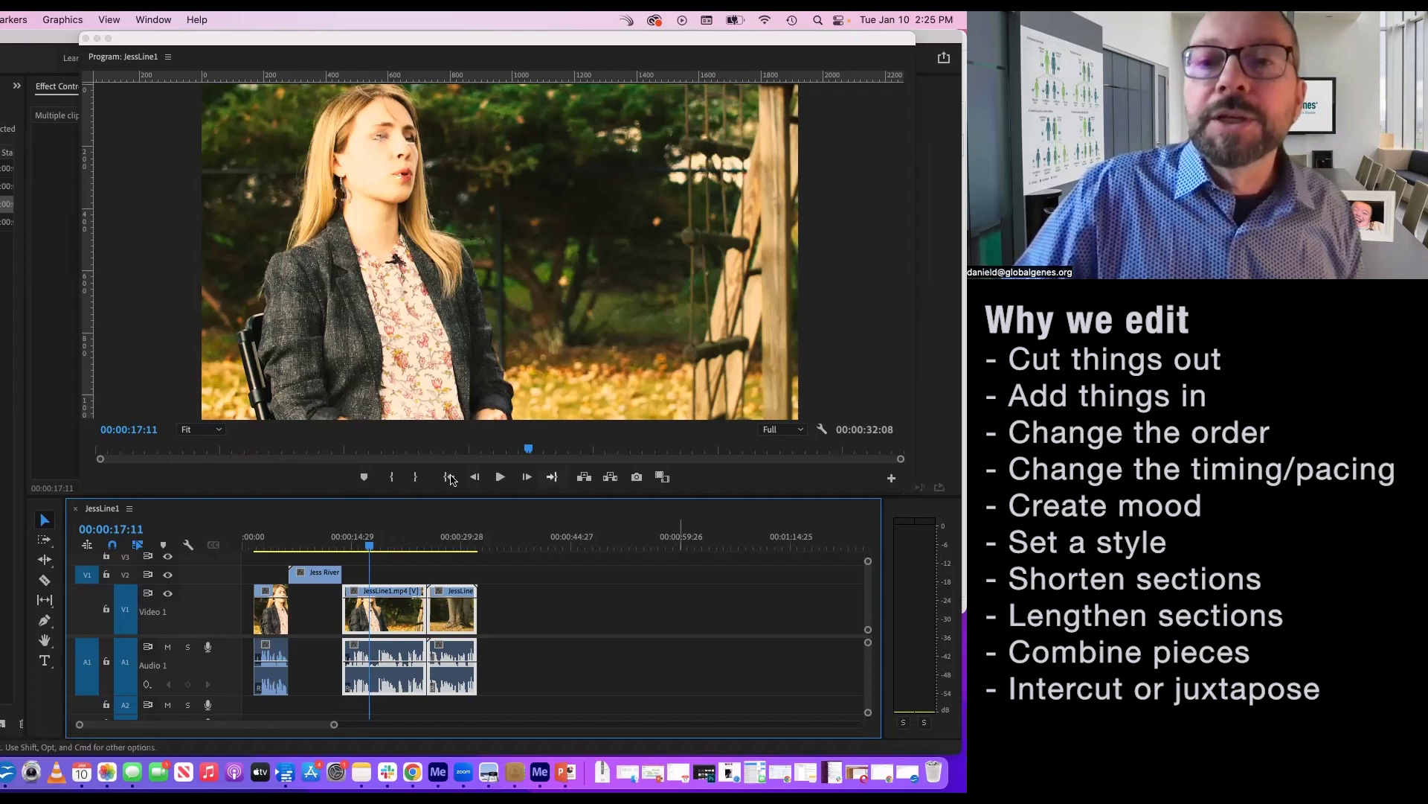
{"action": "left_click_drag", "start_coordinate": [297, 497], "coordinate": [297, 451]}
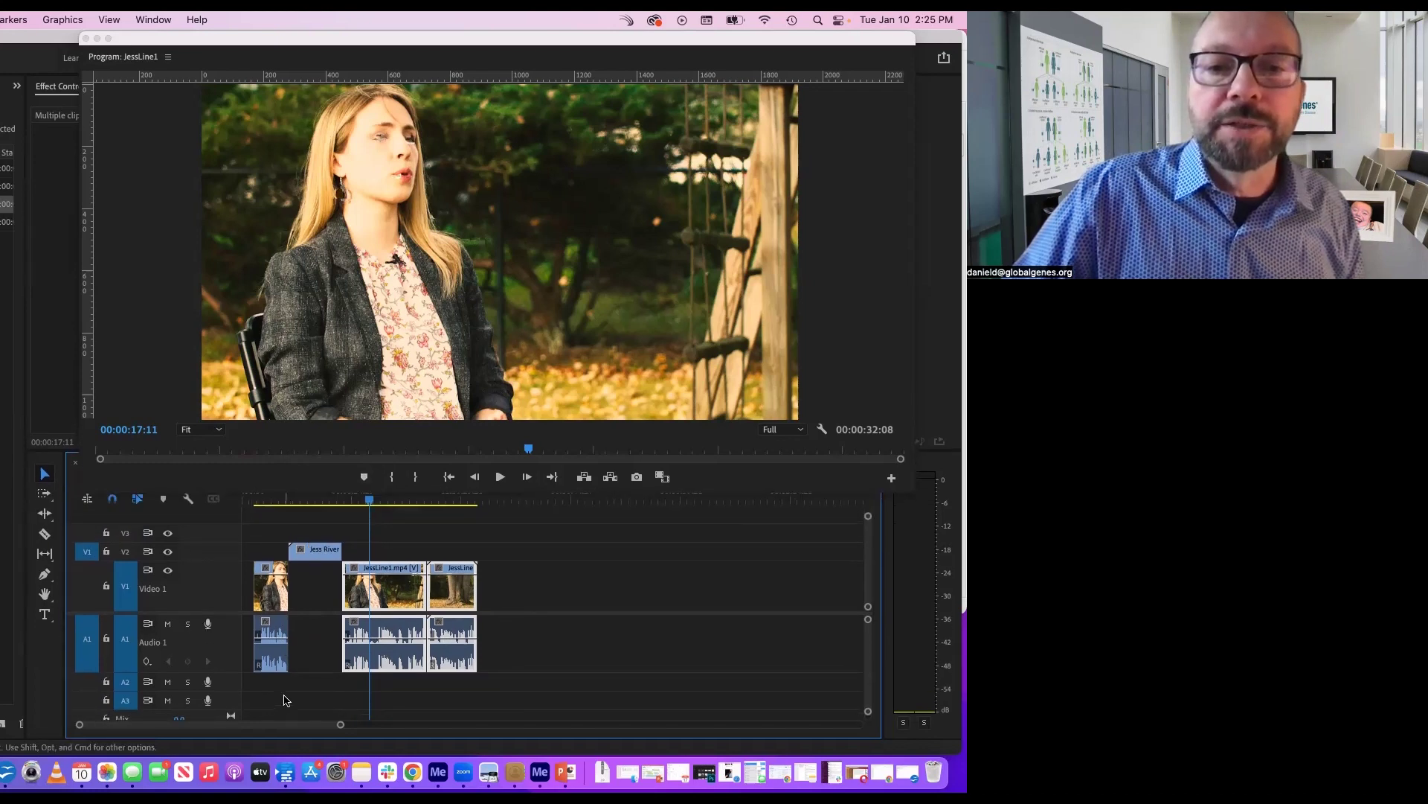